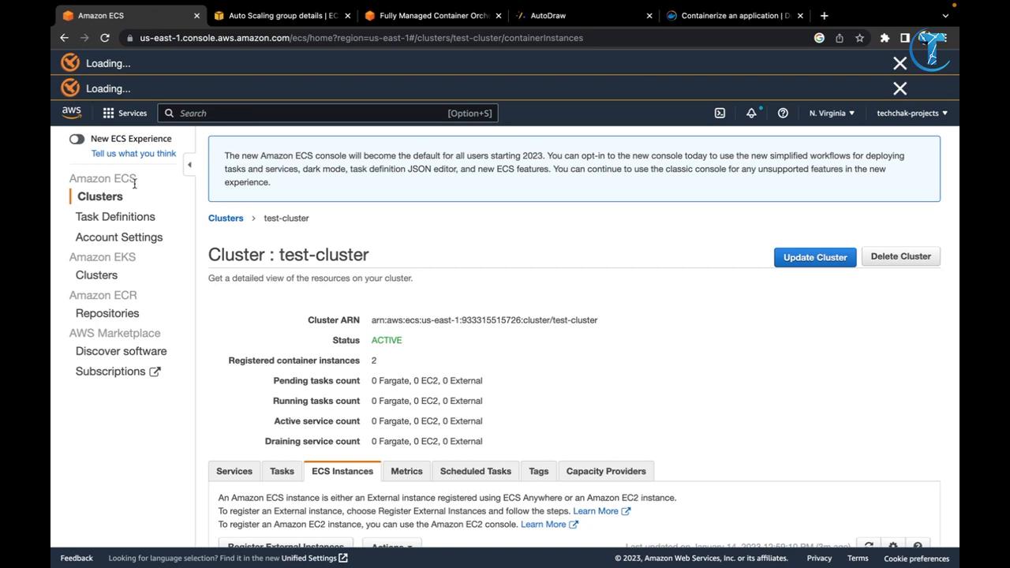
Start a new ECS task definition with the EC2 launch type and proceed to its configuration
left_click(141, 219)
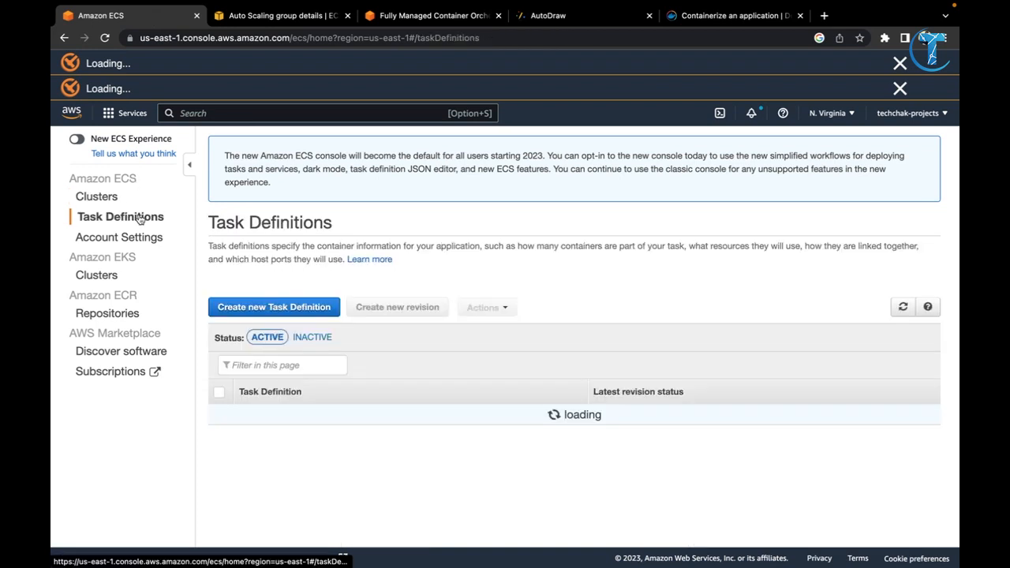
left_click(324, 313)
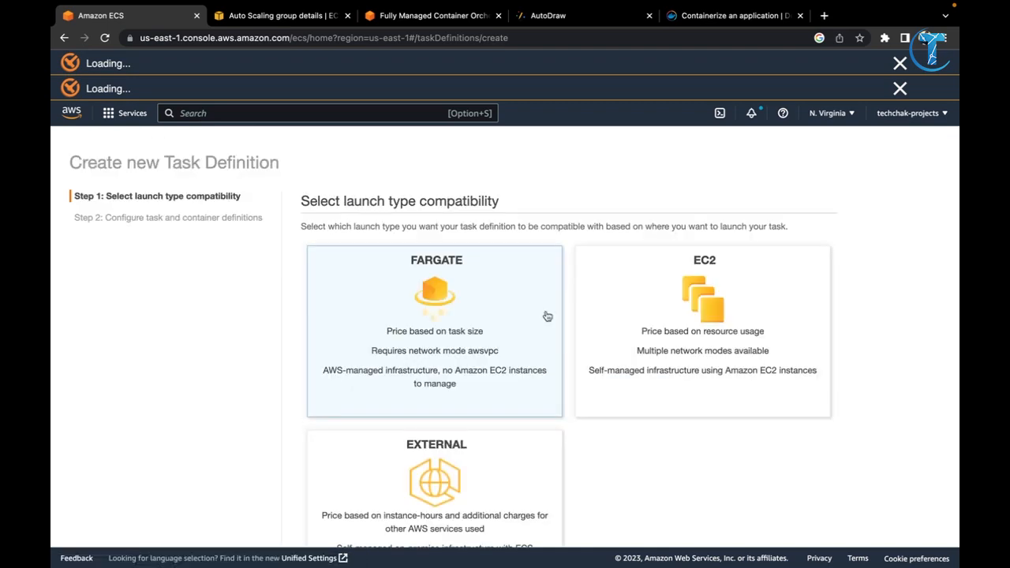
left_click(645, 314)
scroll(686, 251, "down", 3)
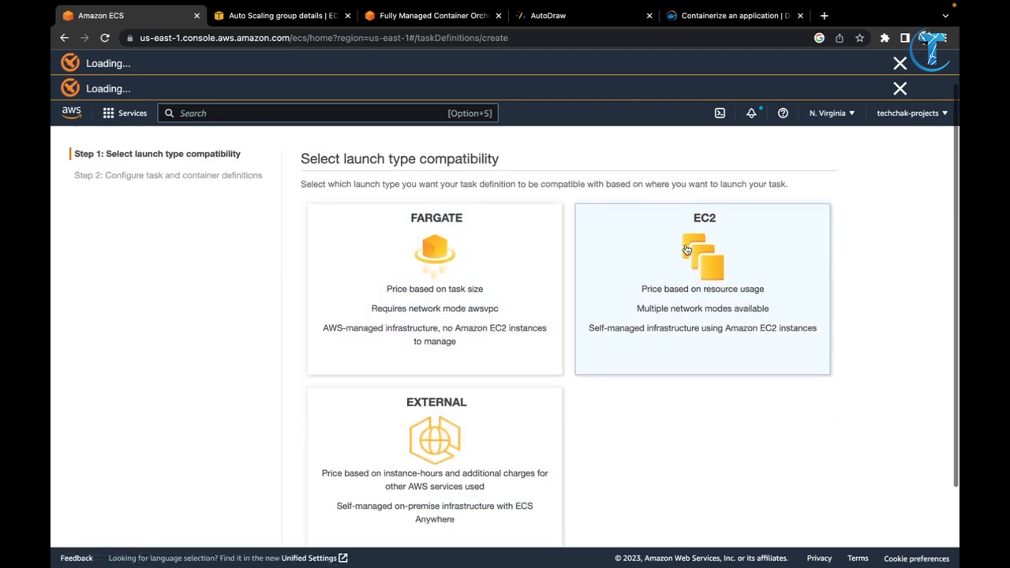
left_click(816, 517)
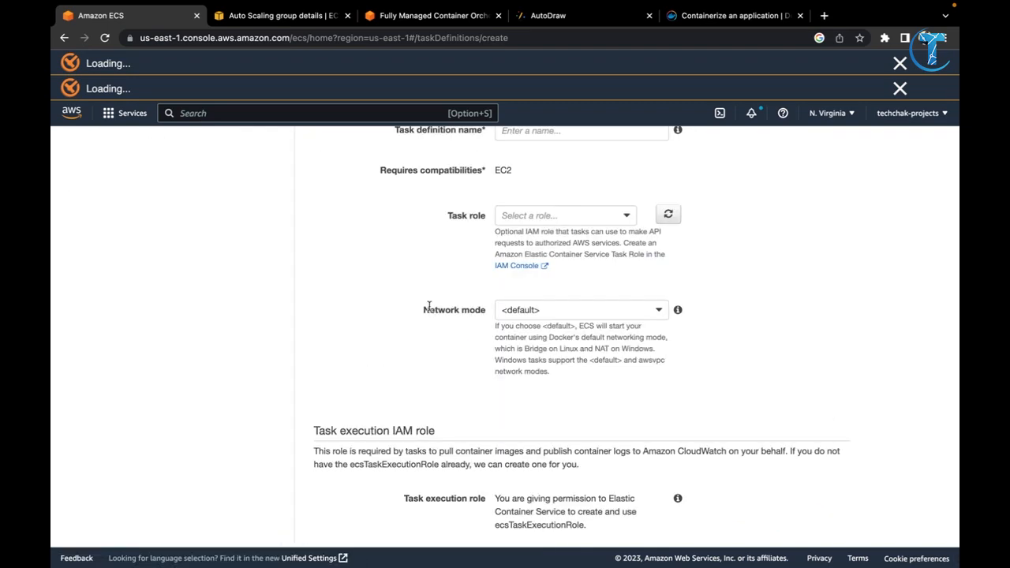
Name the task definition nginx-test
scroll(429, 310, "down", 1)
left_click(546, 274)
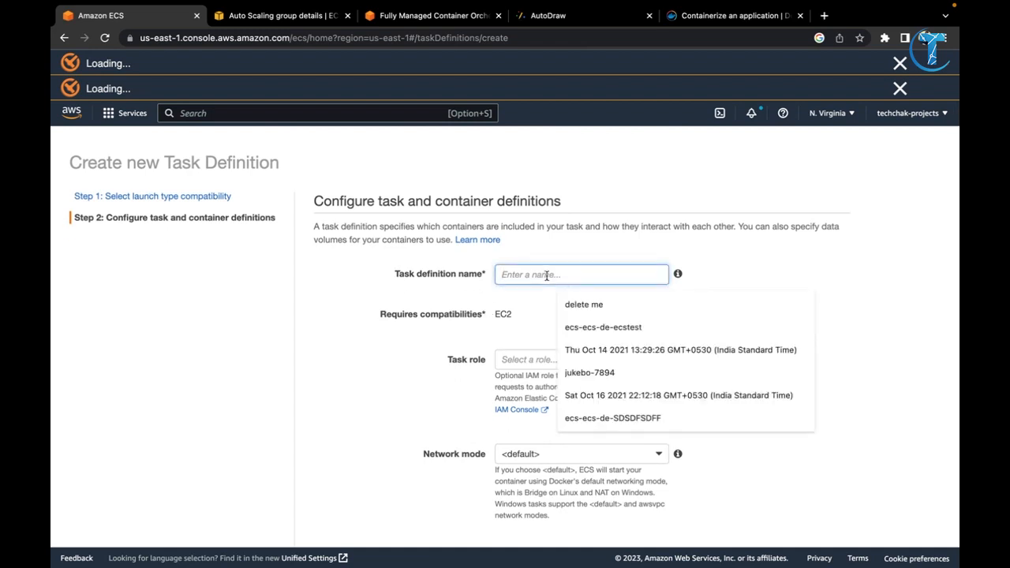
type("nginx-")
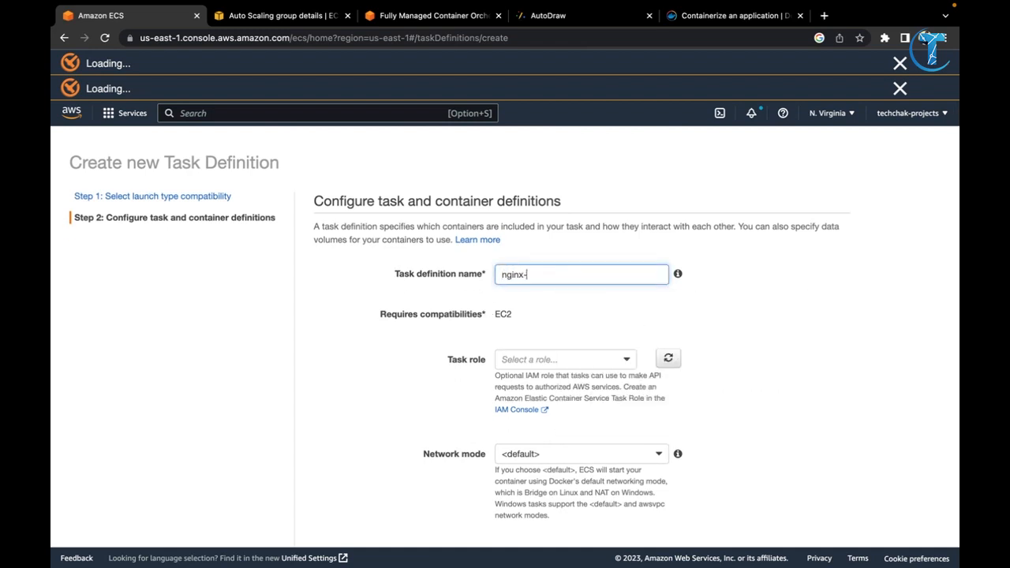
type("test")
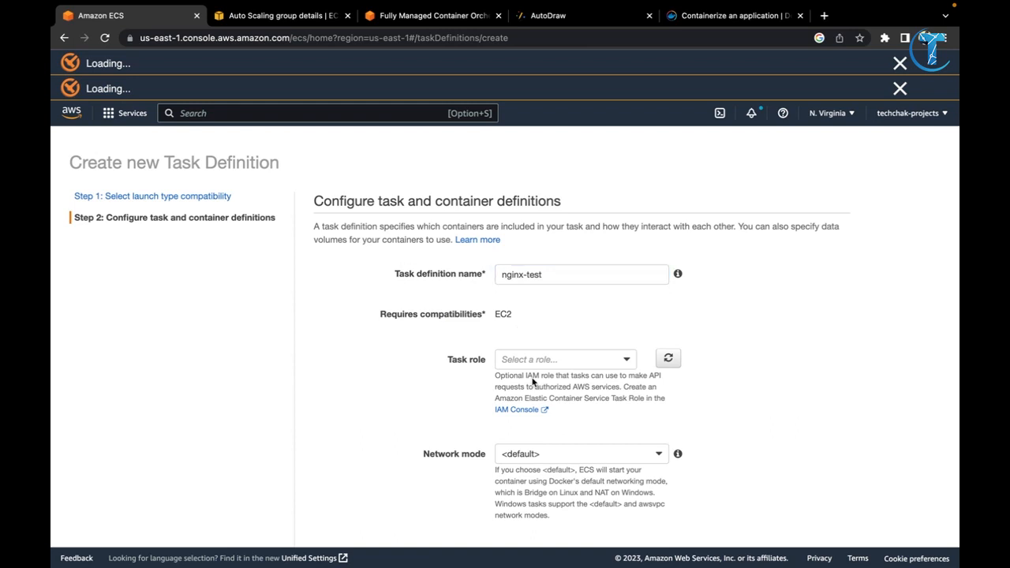
left_click(534, 364)
left_click(527, 361)
key("XF86MonBrightnessUp")
key("XF86MonBrightnessUp")
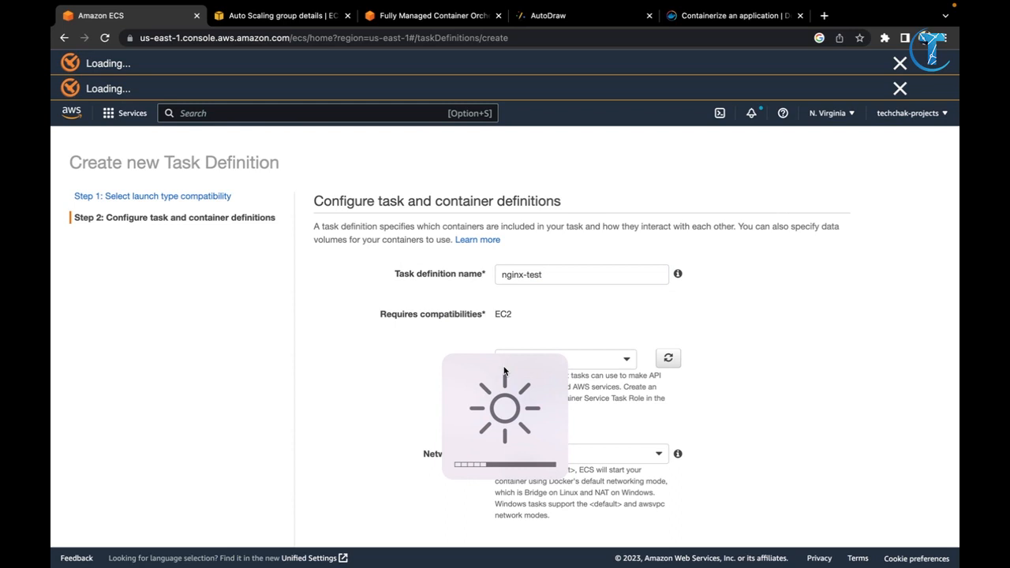
key("XF86MonBrightnessDown")
key("XF86MonBrightnessDown")
mouse_move(502, 565)
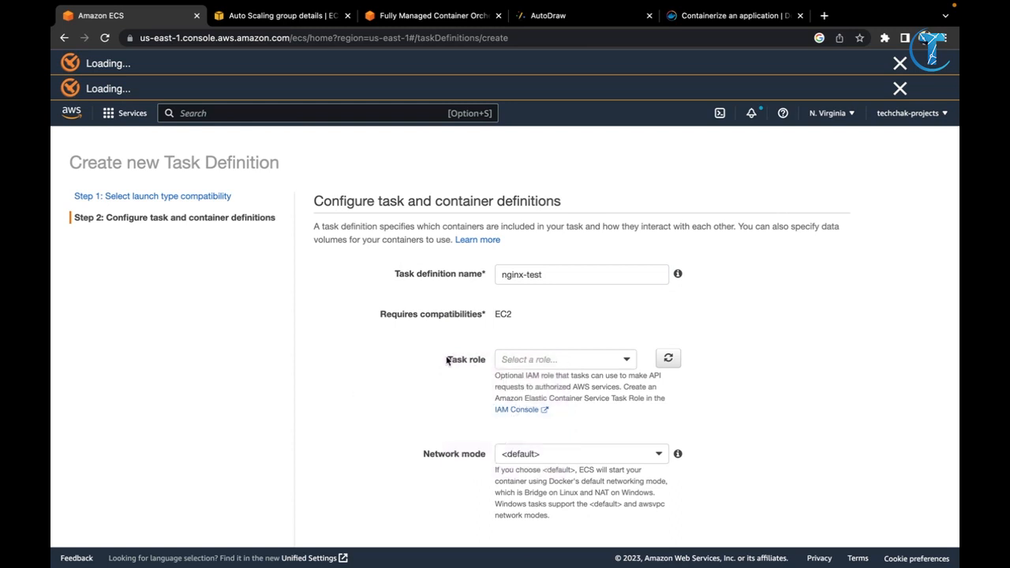
Leave the task role unselected and set the task definition's network mode to Bridge
left_click_drag(448, 360, 484, 358)
left_click(595, 367)
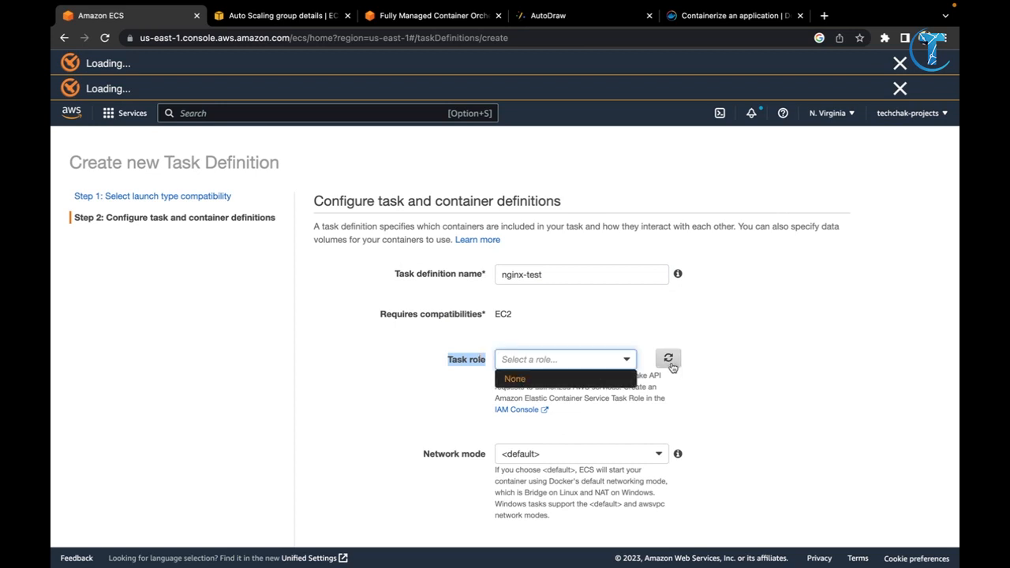
scroll(639, 377, "down", 1)
left_click(631, 377)
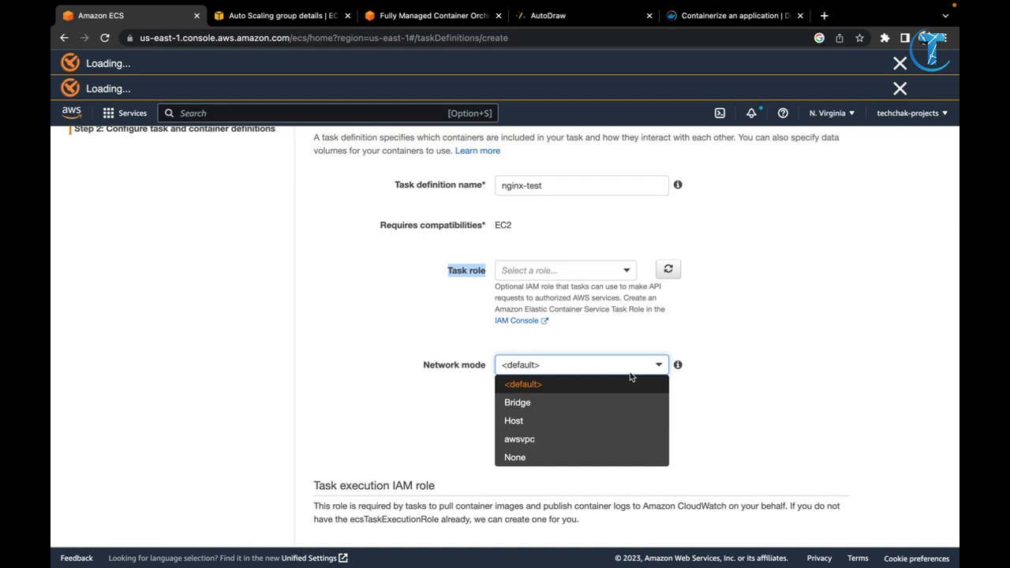
left_click(598, 404)
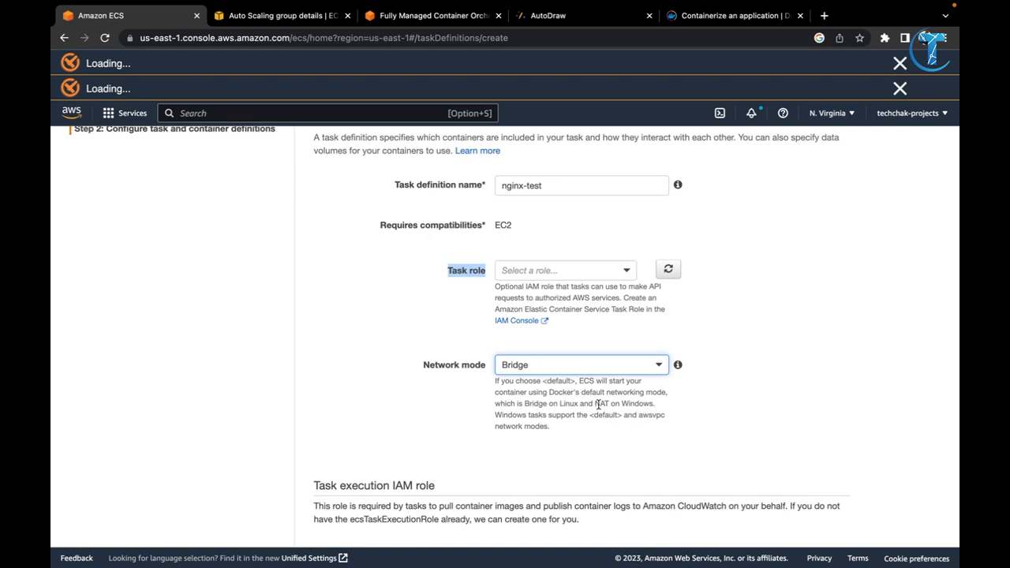
Review the description of the task execution IAM role and its permission to create and use ecsTaskExecutionRole
scroll(577, 382, "down", 1)
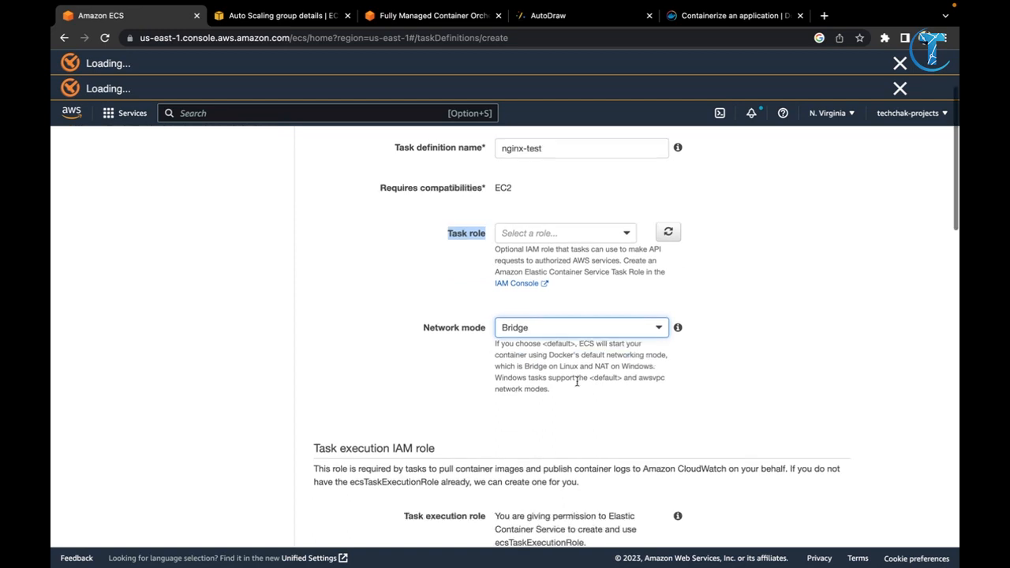
scroll(577, 382, "down", 3)
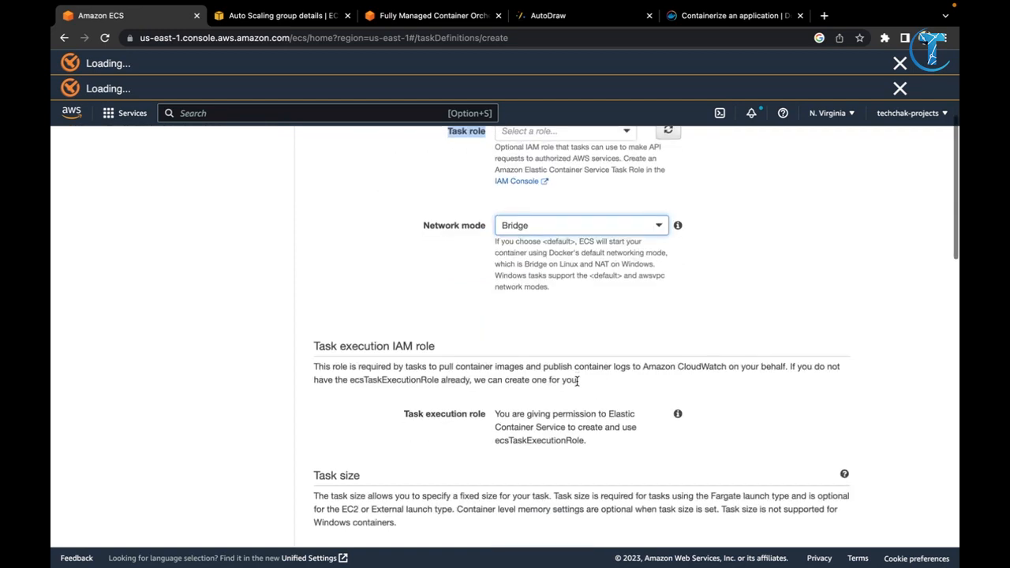
scroll(577, 382, "down", 1)
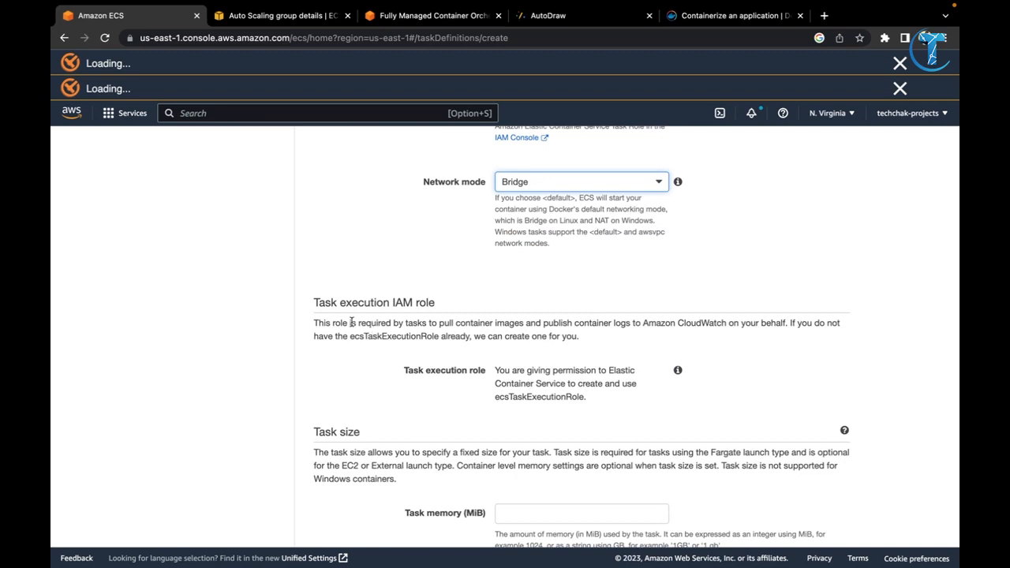
left_click(313, 316)
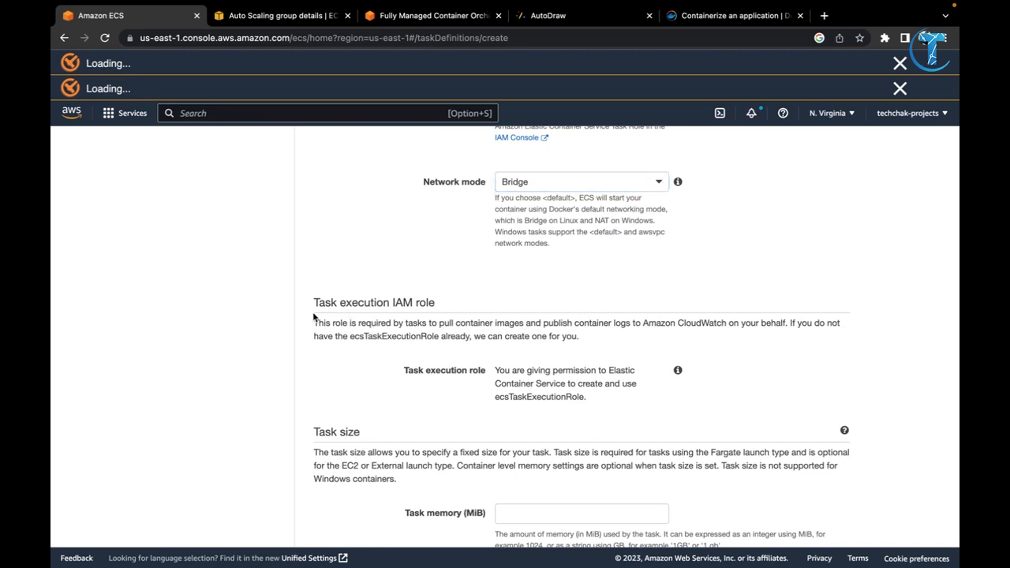
triple_click(370, 319)
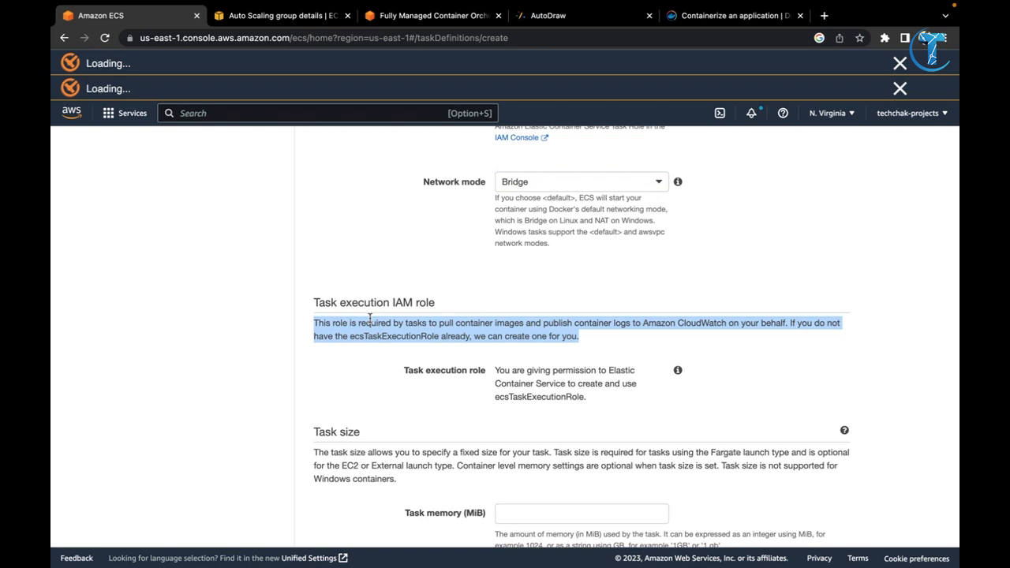
scroll(471, 336, "down", 1)
scroll(471, 337, "down", 4)
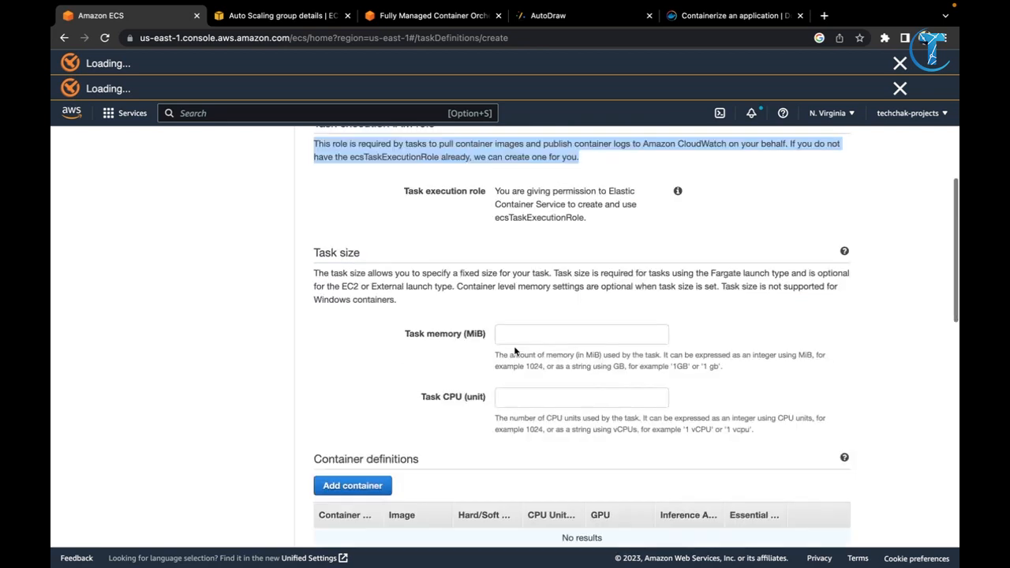
triple_click(471, 183)
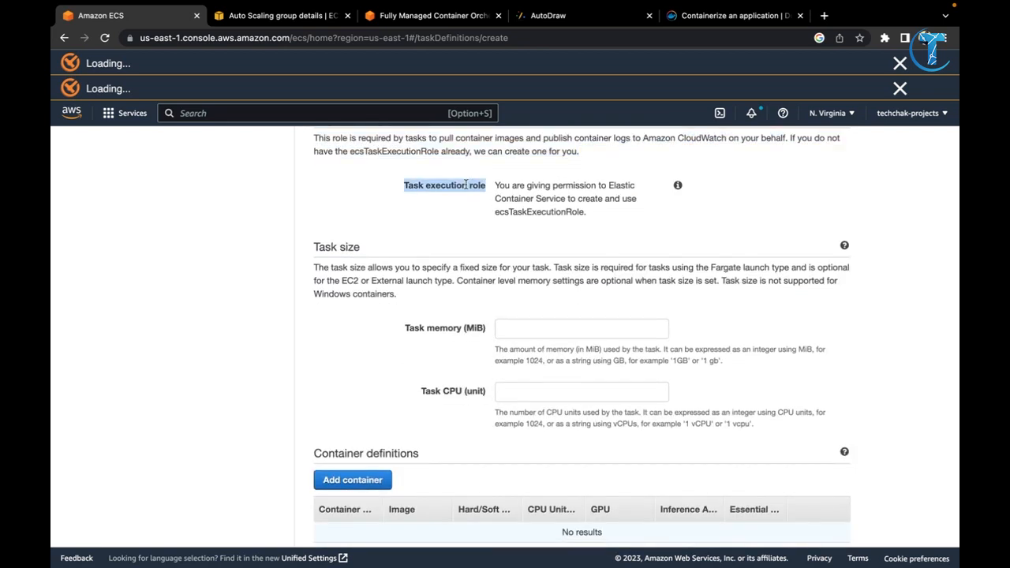
Set the task memory to 2048 MiB in the task size settings
left_click(546, 330)
type("204")
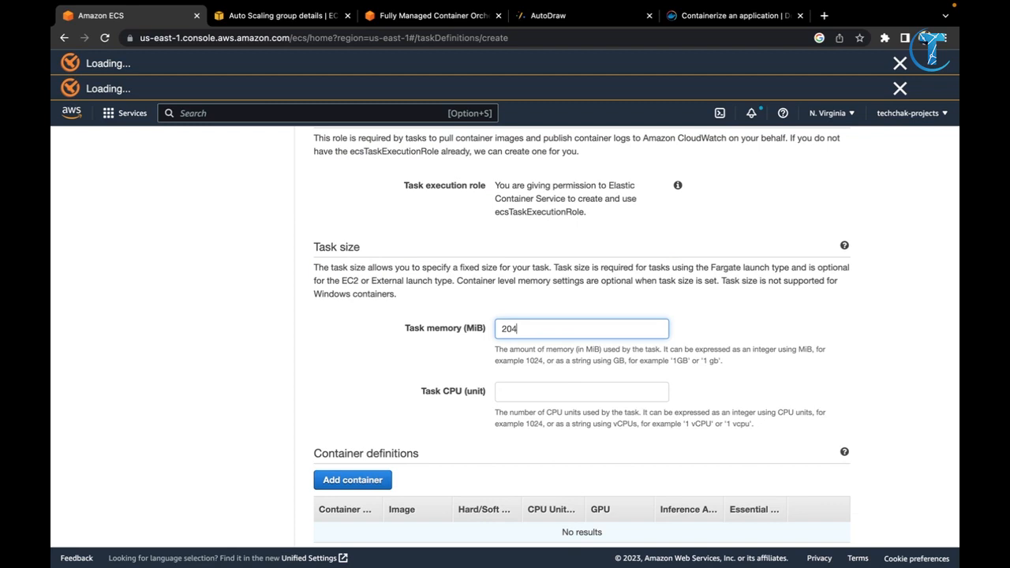
type("8")
left_click(568, 392)
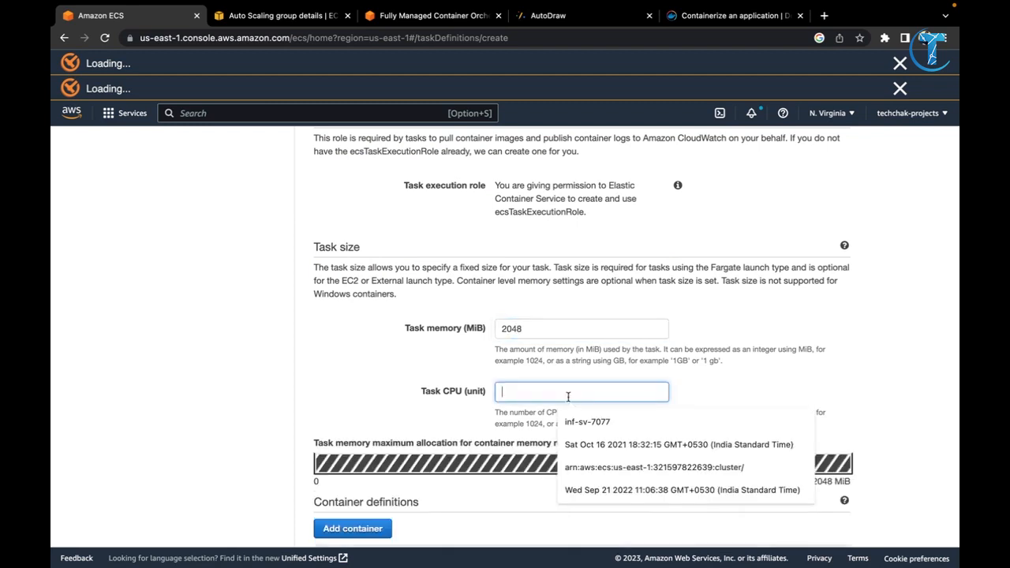
left_click(561, 319)
type("Mi")
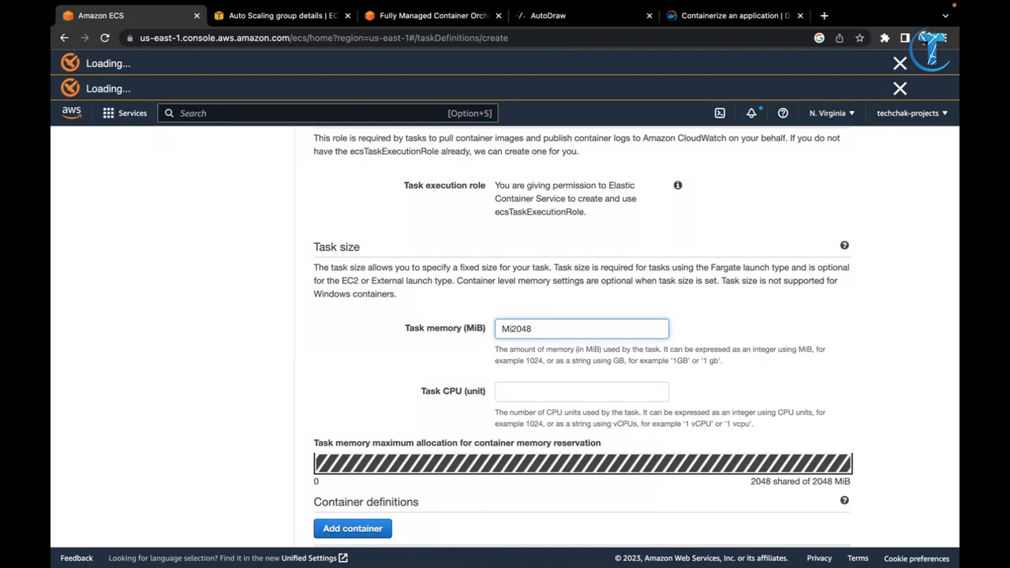
key("BackSpace")
key("BackSpace")
Set the task CPU to 1vcpu and check the maximum memory and CPU allocations for containers
left_click(566, 395)
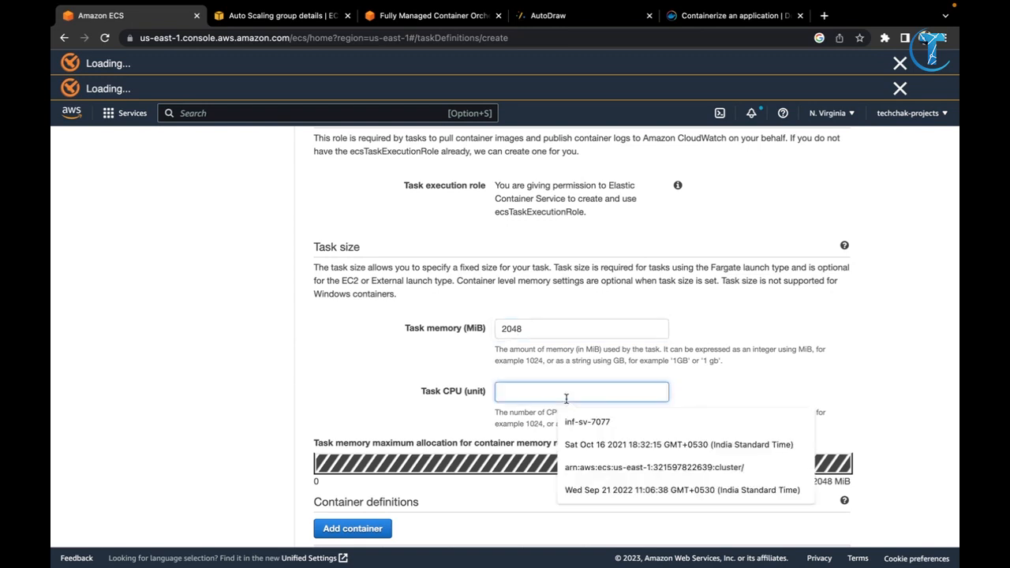
type("1-00")
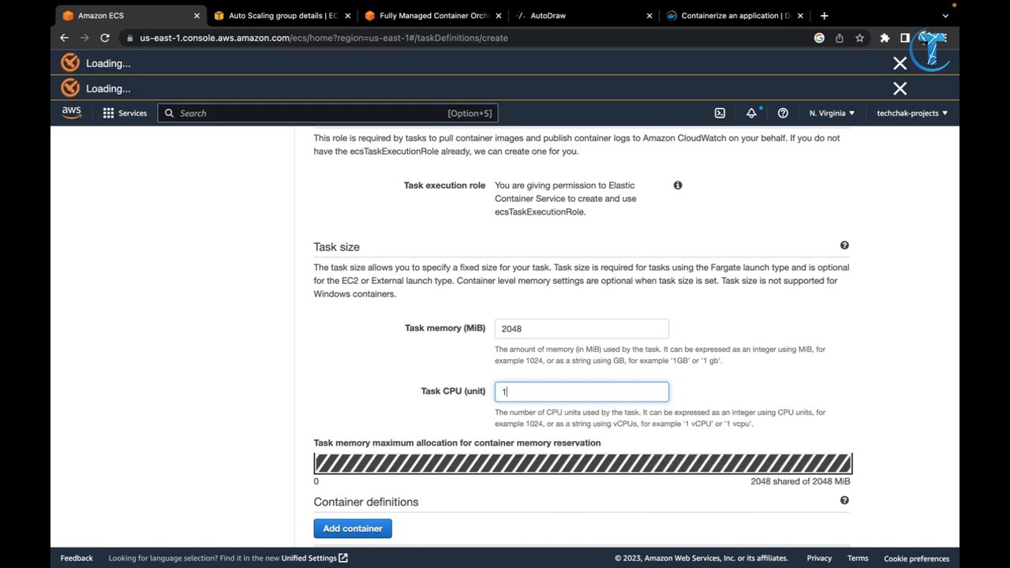
key("BackSpace")
key("BackSpace")
key("BackSpace")
key("BackSpace")
type("1024")
key("BackSpace")
key("BackSpace")
key("BackSpace")
type("vcpu")
left_click(715, 395)
scroll(679, 427, "down", 3)
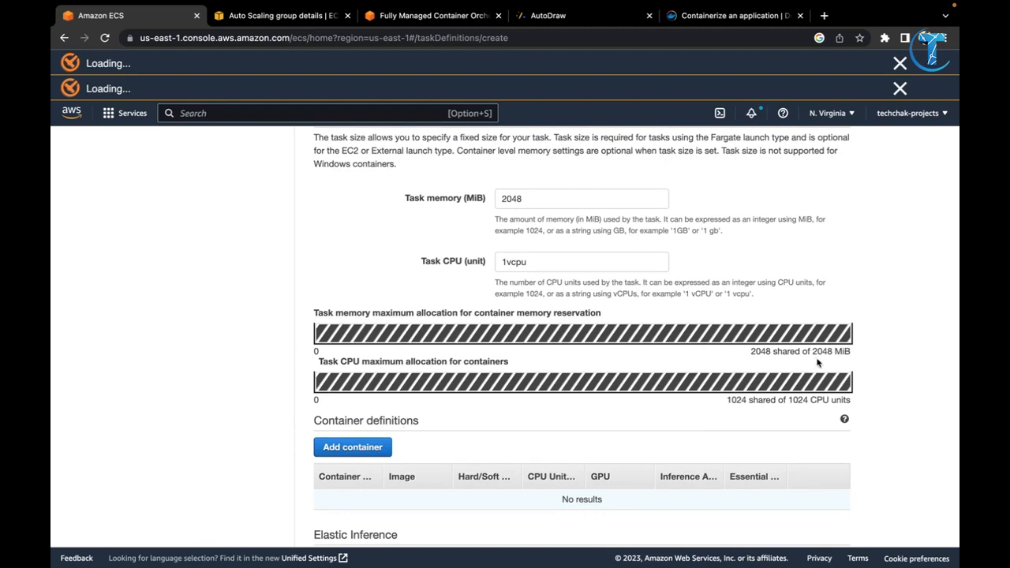
left_click_drag(812, 352, 868, 359)
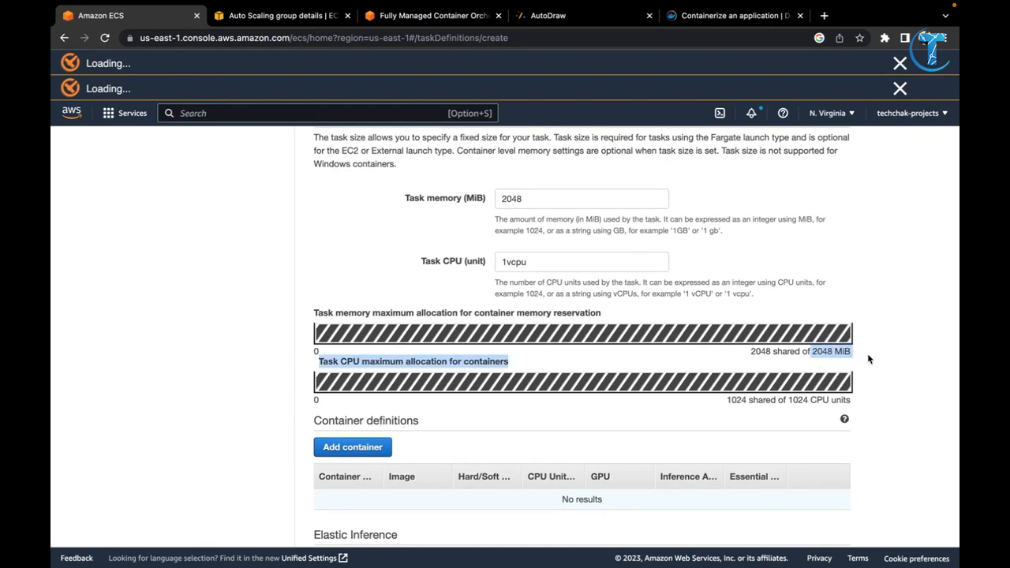
left_click(799, 405)
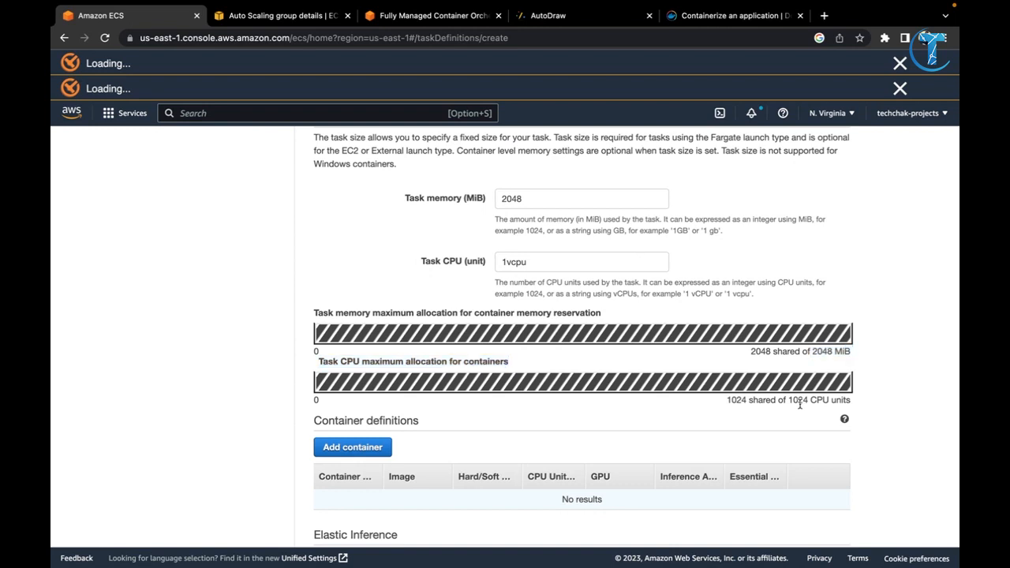
triple_click(799, 405)
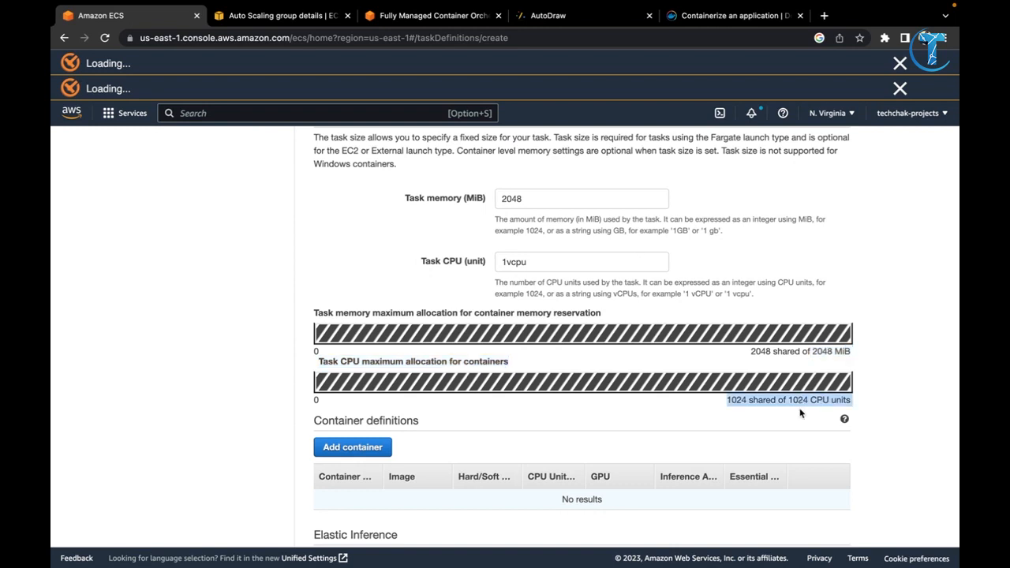
Start adding a container to the task definition and enter nginx:alpine as its image
scroll(435, 419, "down", 3)
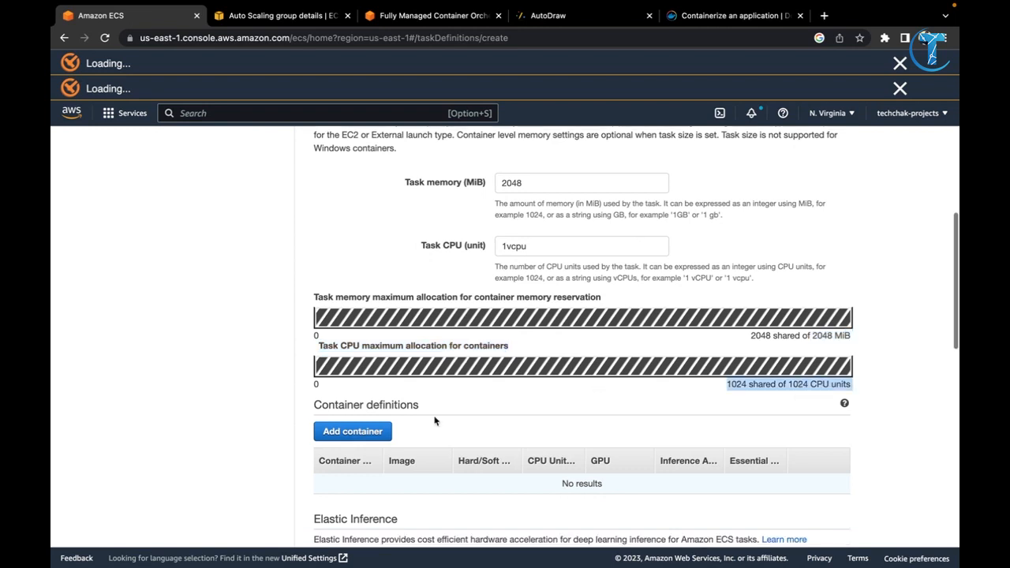
left_click(339, 292)
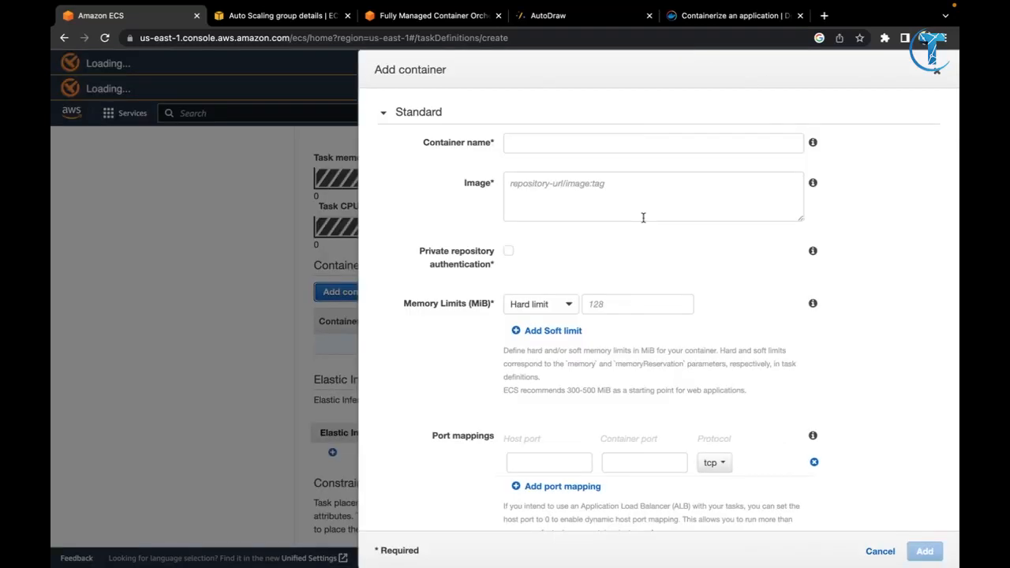
left_click(629, 186)
type("nginx")
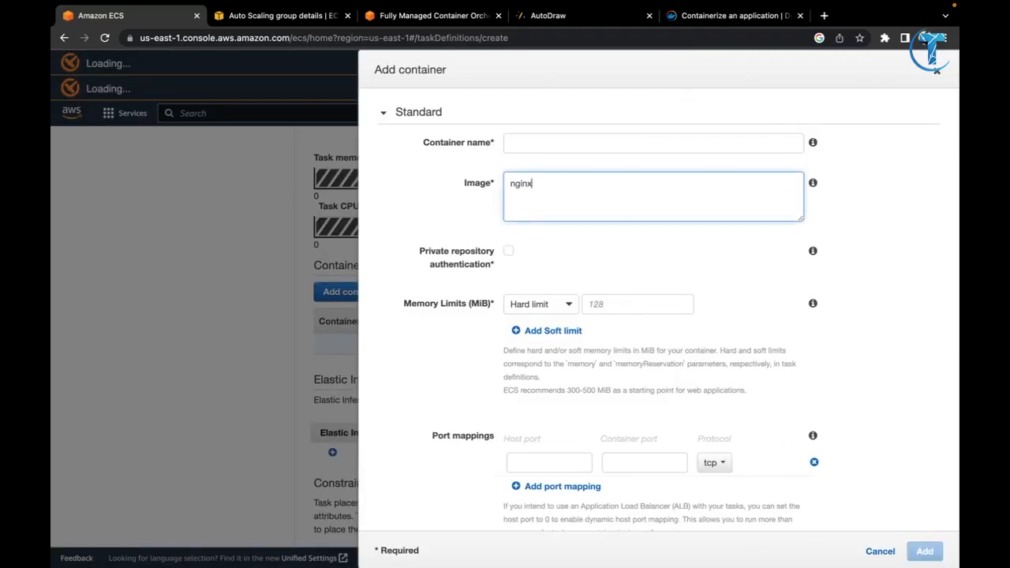
type(":alpimne")
key("BackSpace")
key("BackSpace")
key("BackSpace")
type("ne")
left_click_drag(565, 189, 503, 191)
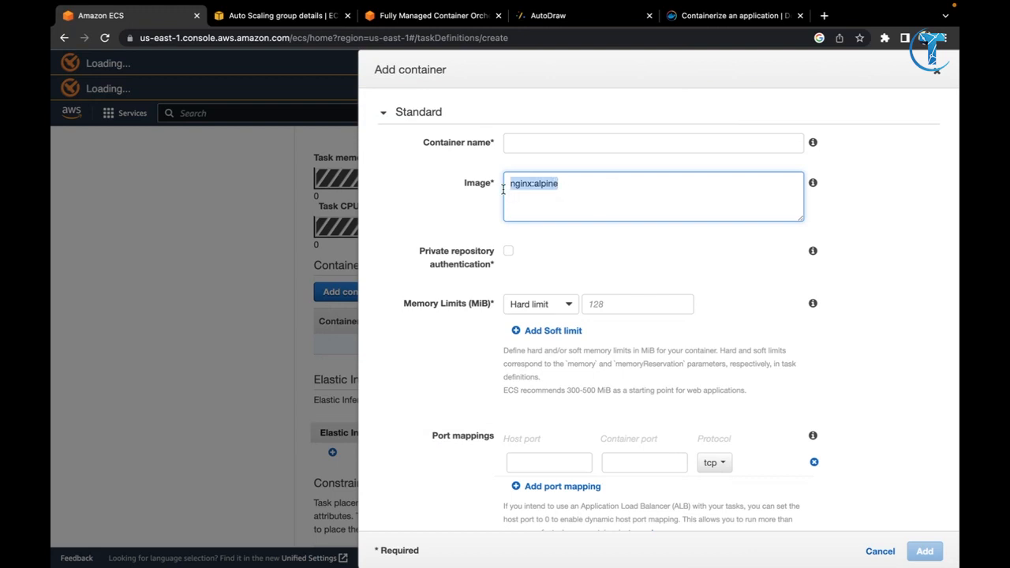
Switch to the browser page with the Docker documentation and search the web for dockerhub from there
left_click(728, 22)
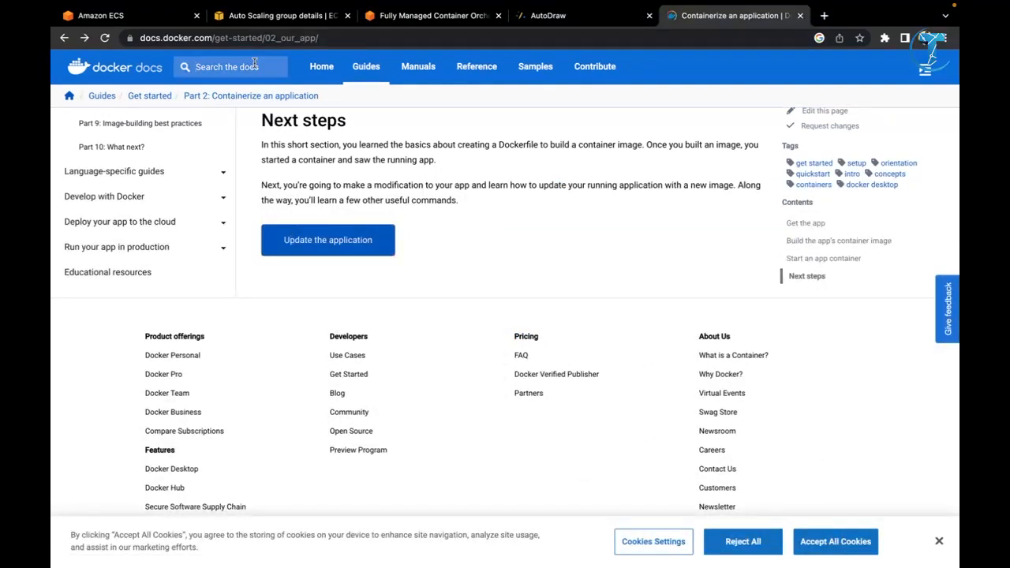
left_click(306, 37)
type("dockerhub")
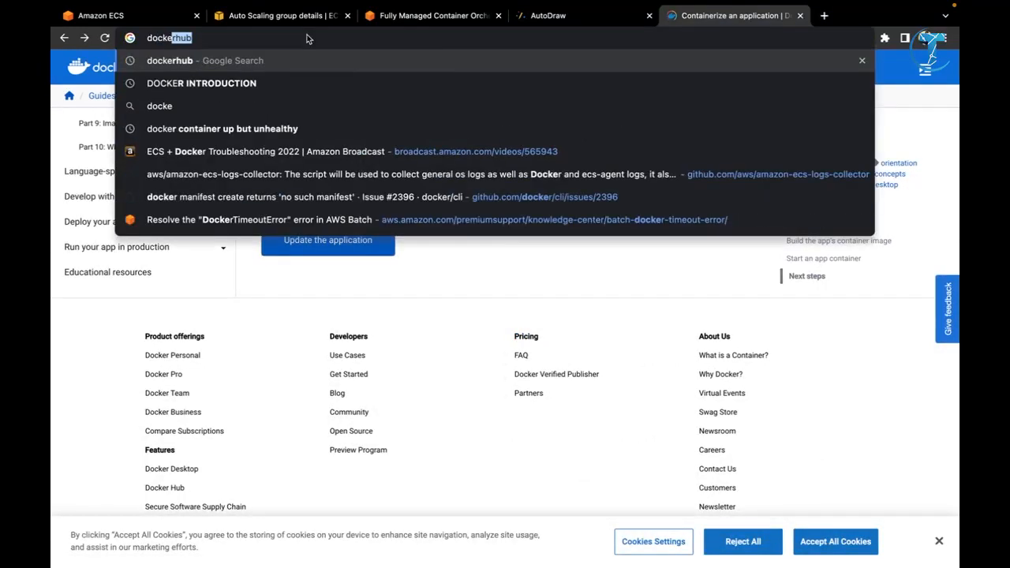
key("Return")
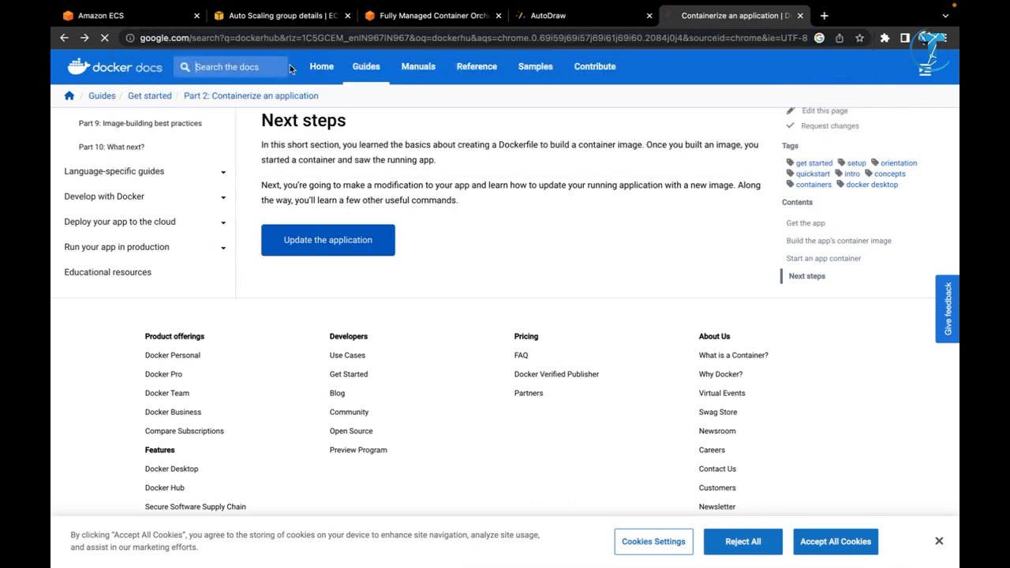
Open Docker Hub, find the official nginx image and examine its list of supported tags
left_click(248, 237)
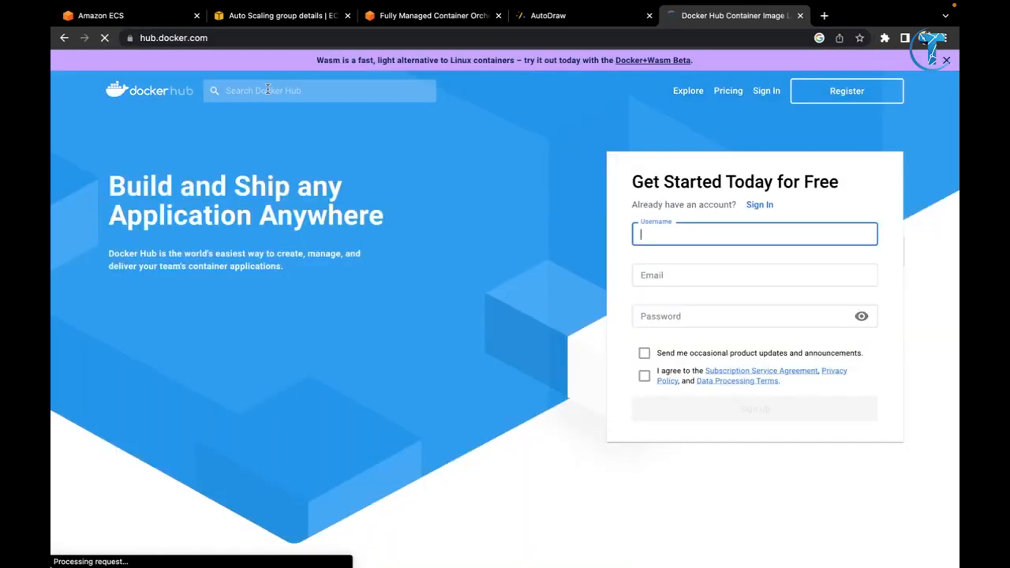
left_click(268, 90)
type("nginx ")
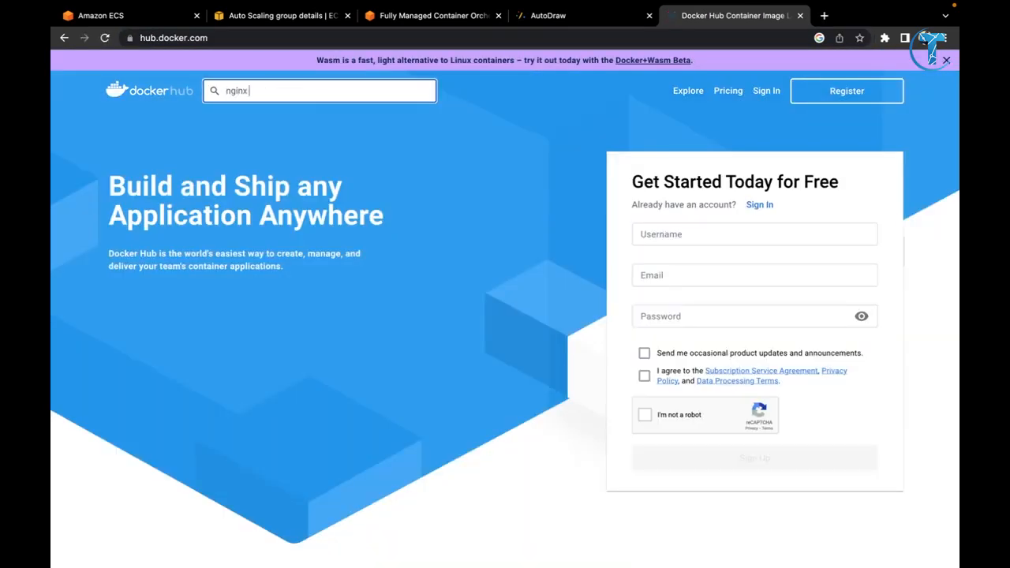
type("alpine")
left_click(262, 161)
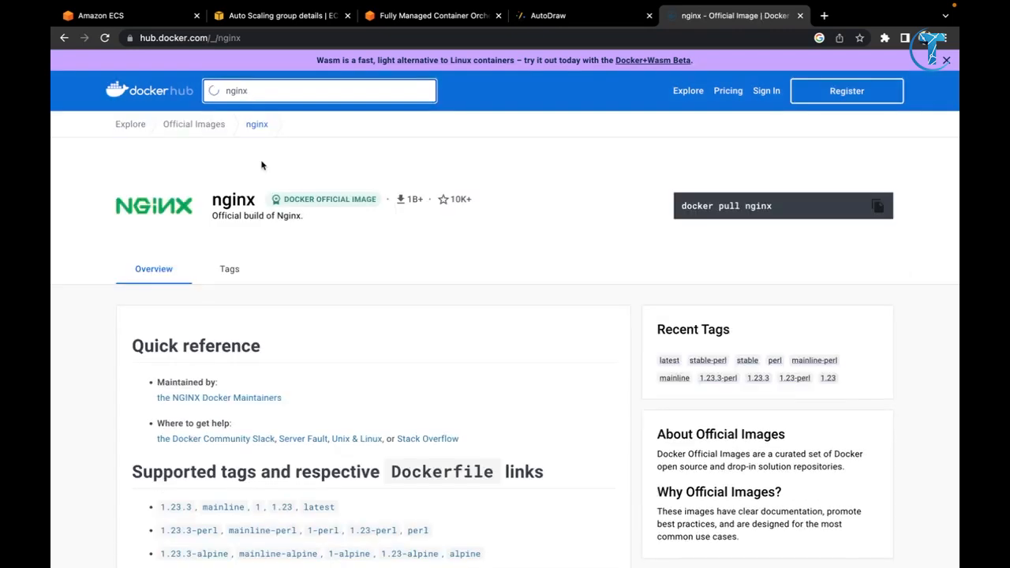
scroll(234, 289, "down", 2)
scroll(233, 292, "down", 3)
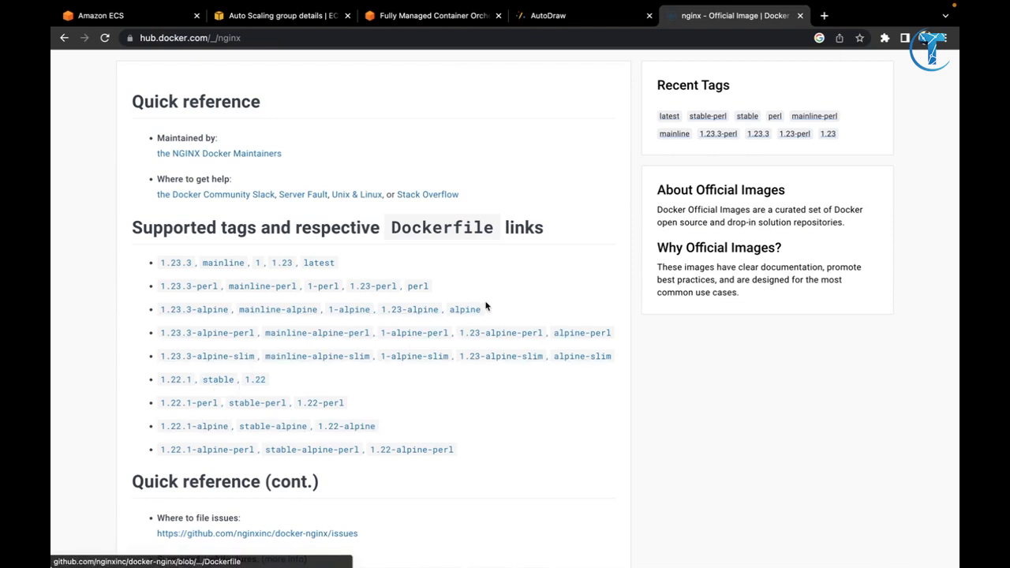
Switch back to the Amazon ECS page and name the new container nginx
mouse_move(463, 5)
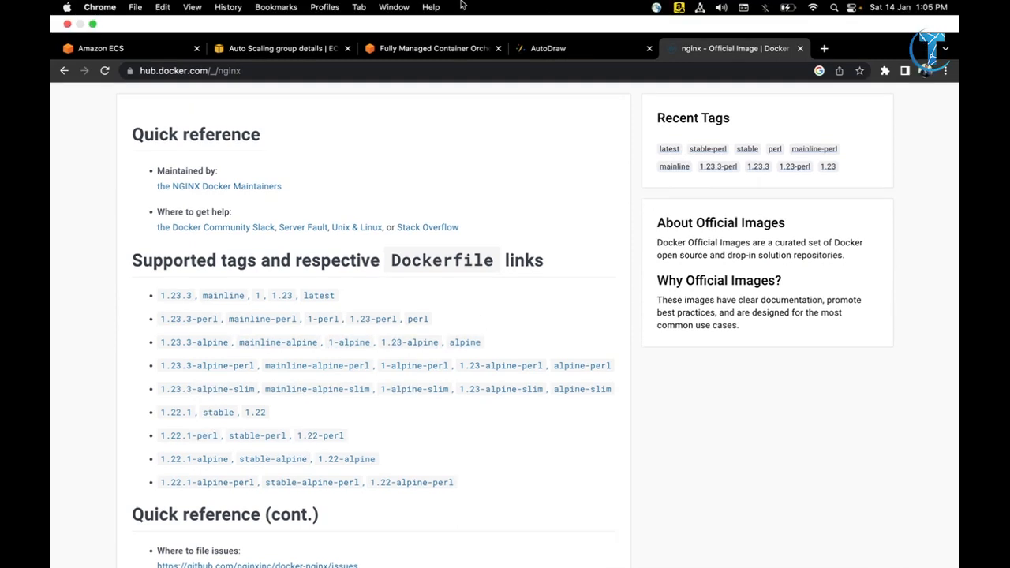
left_click(552, 48)
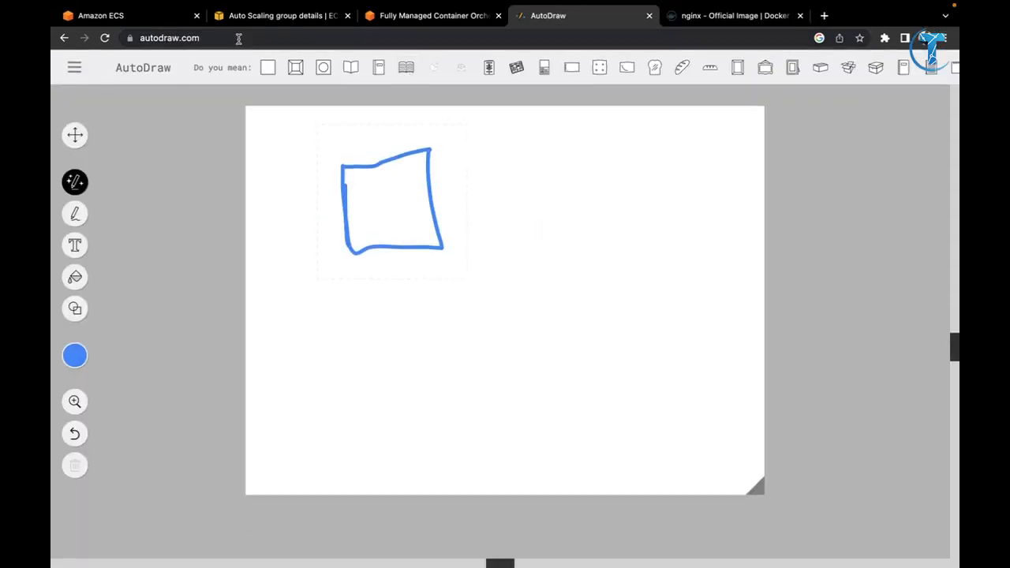
left_click(142, 14)
left_click(640, 139)
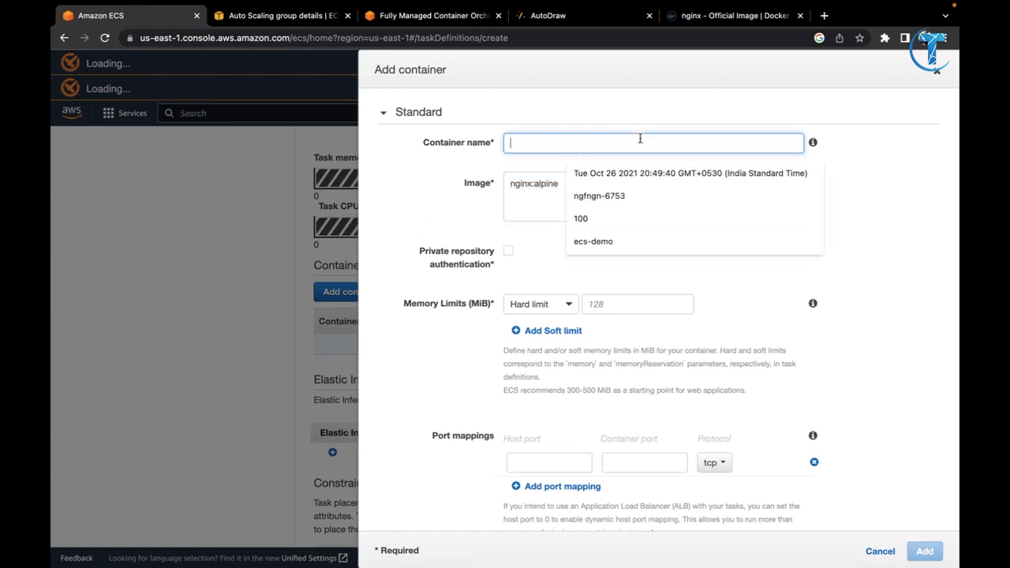
type("nginx")
Give the container a soft memory limit of 128 MiB without a hard limit
scroll(638, 276, "down", 2)
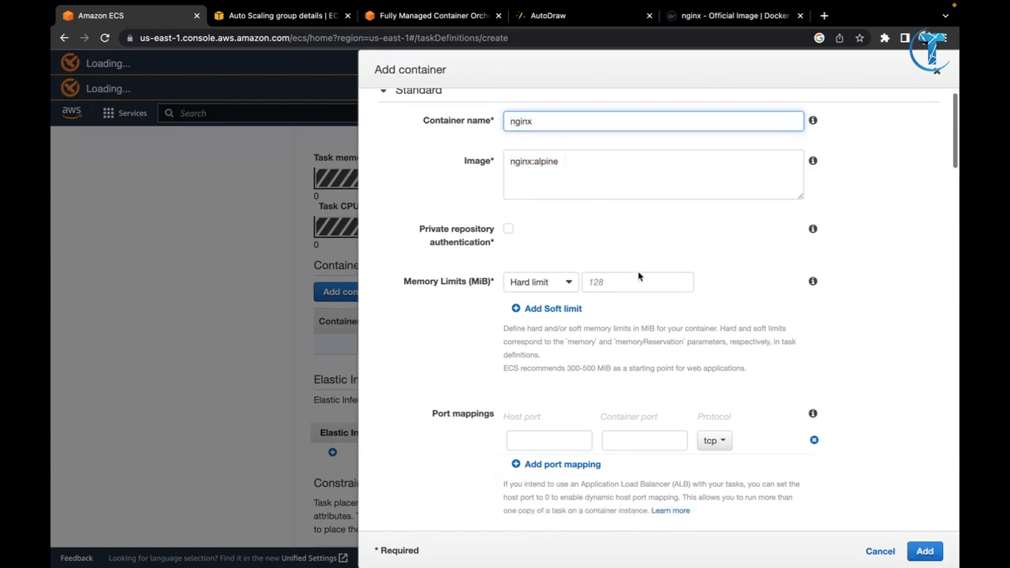
left_click(562, 243)
left_click(532, 279)
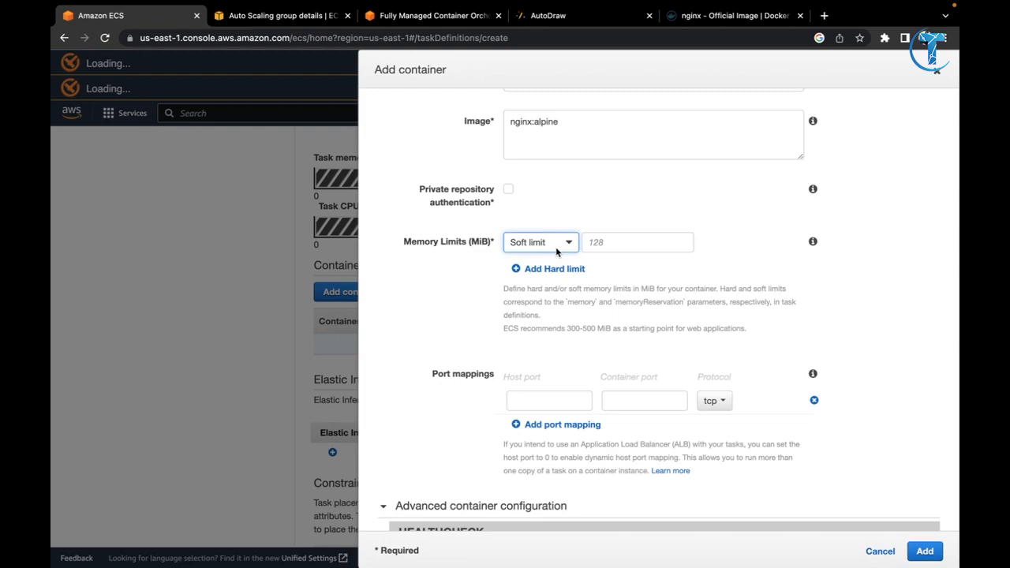
left_click(494, 270)
left_click(611, 245)
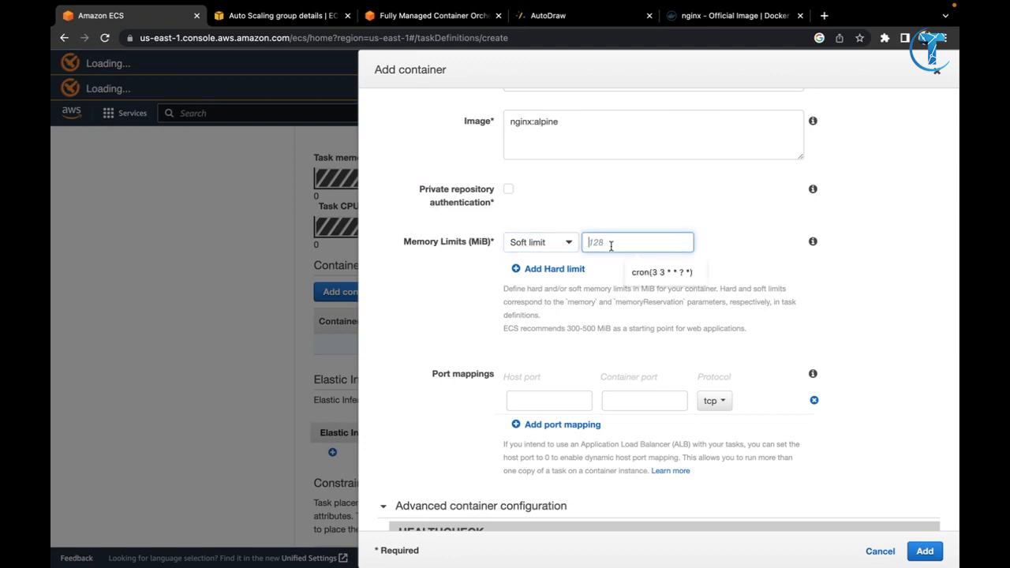
left_click(552, 269)
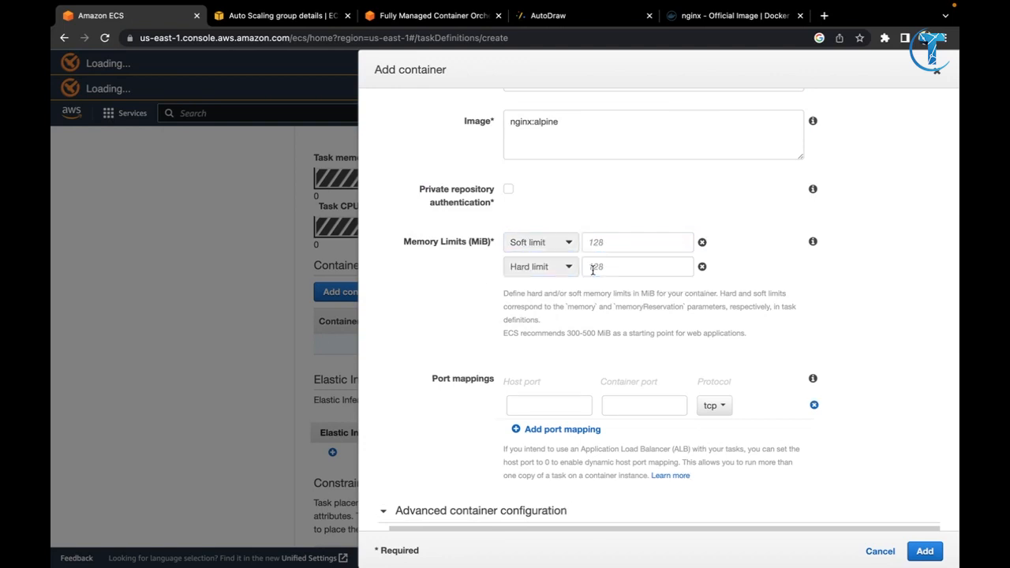
left_click(702, 268)
scroll(641, 235, "down", 1)
left_click(638, 211)
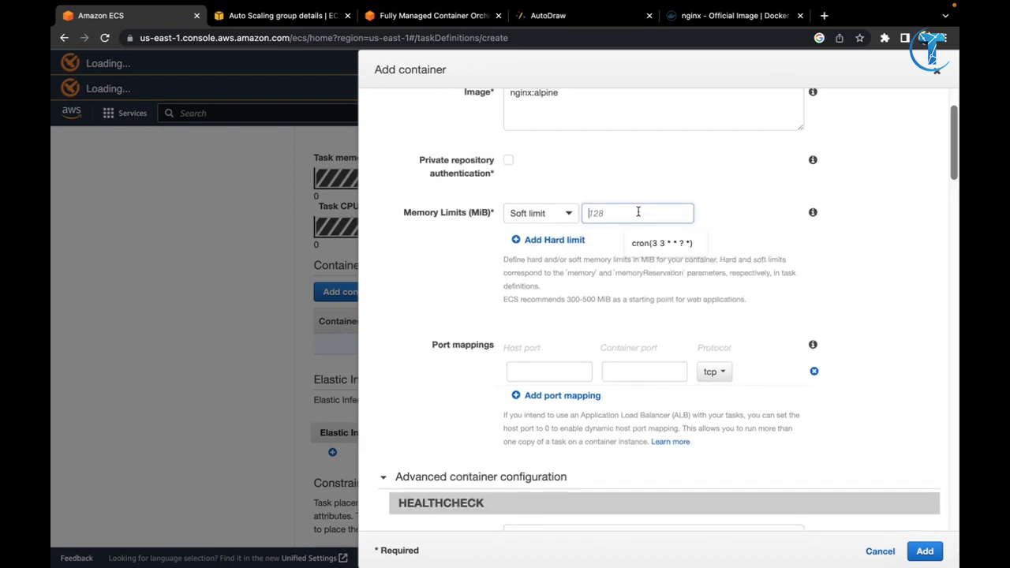
type("128")
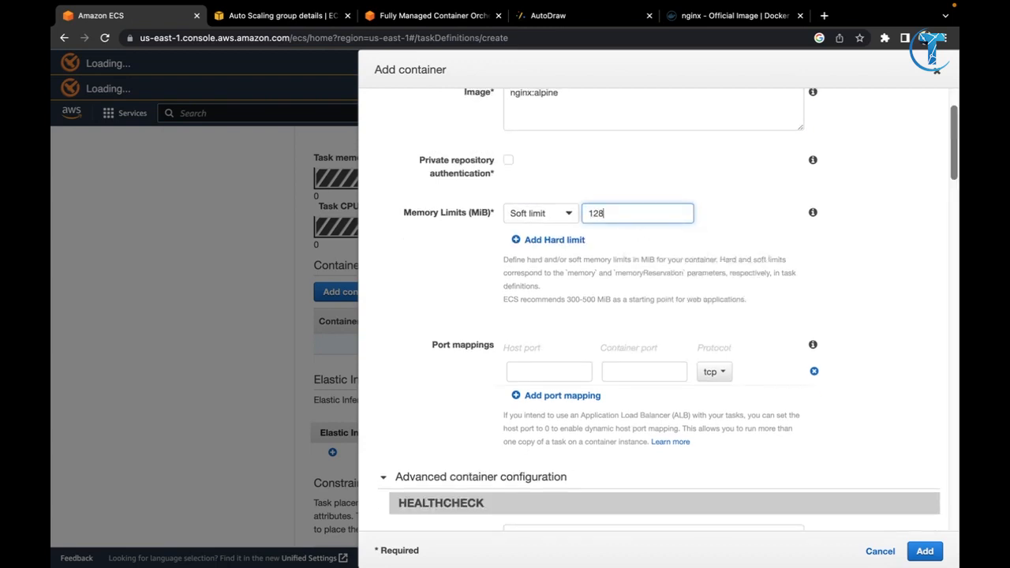
Map host port 80 to container port 80 for the nginx container
scroll(599, 200, "down", 5)
left_click(586, 201)
type("80")
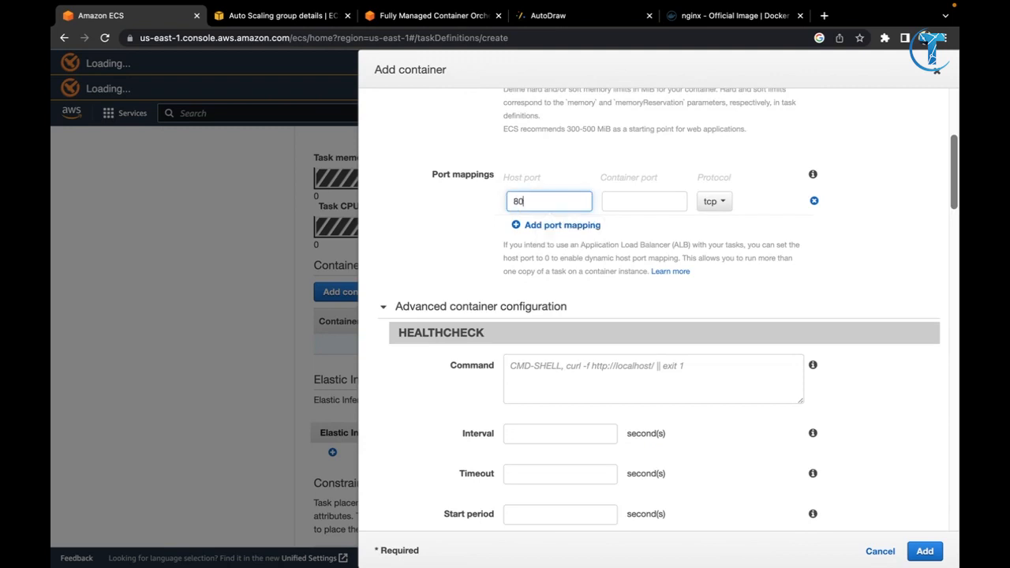
left_click(631, 202)
type("80")
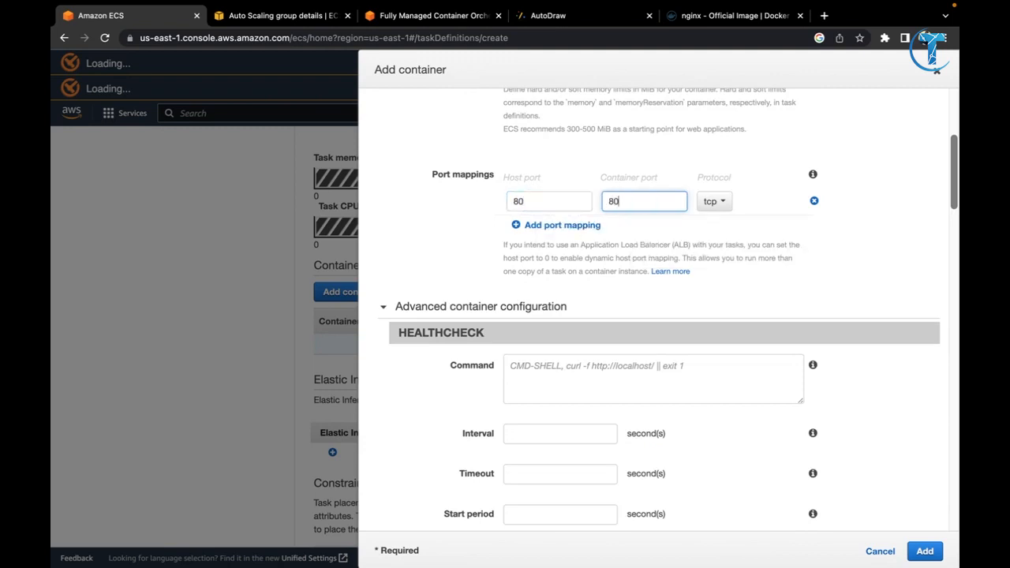
Examine the health check, environment, timeout, network and storage options in the advanced container configuration
scroll(617, 220, "down", 1)
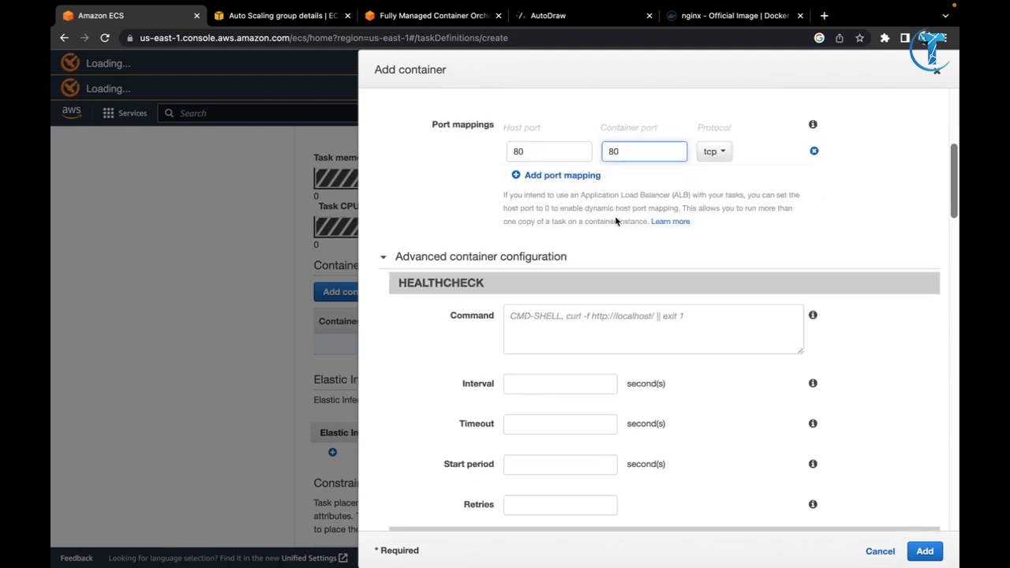
scroll(616, 220, "down", 2)
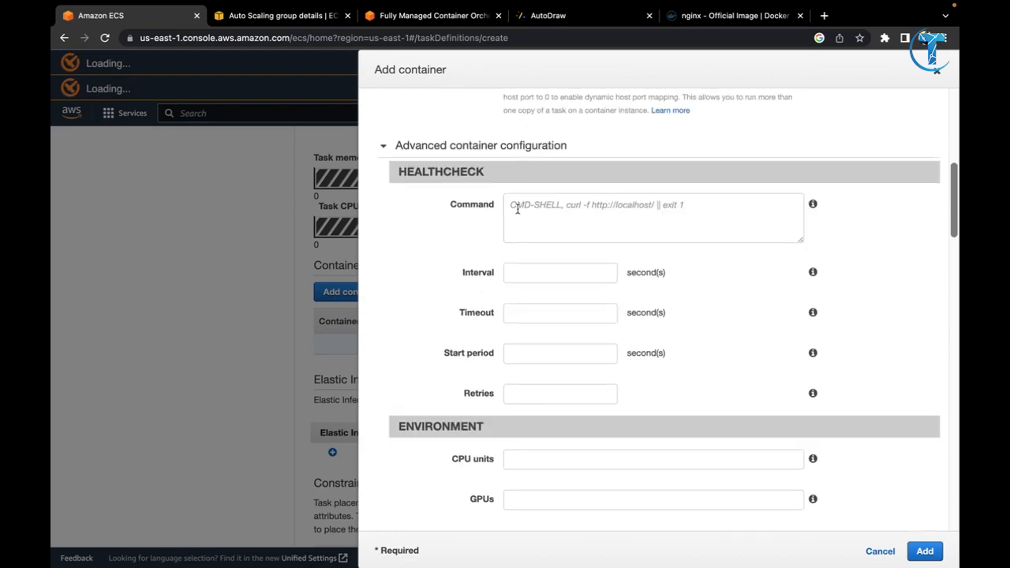
scroll(518, 213, "down", 3)
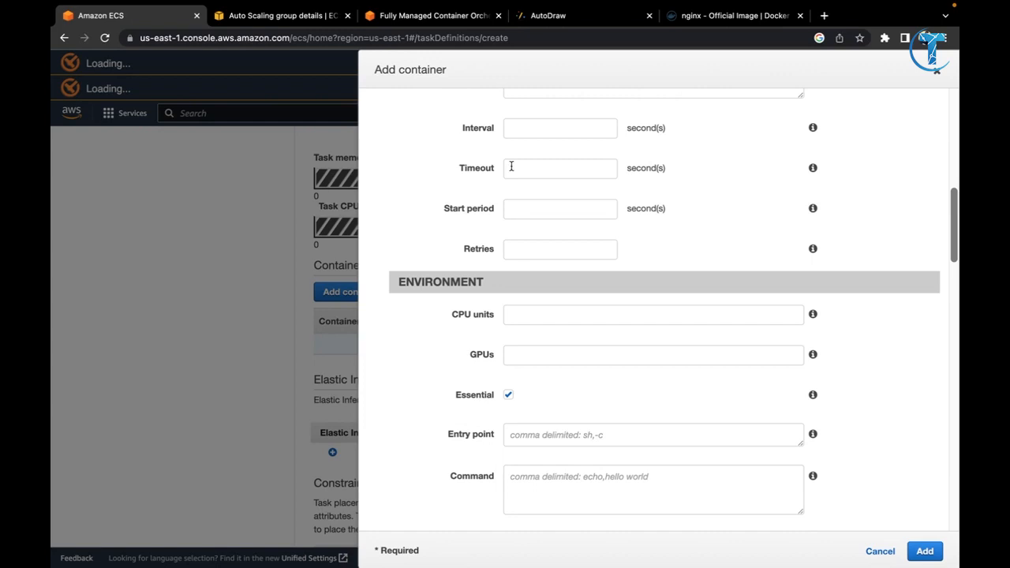
scroll(511, 166, "up", 3)
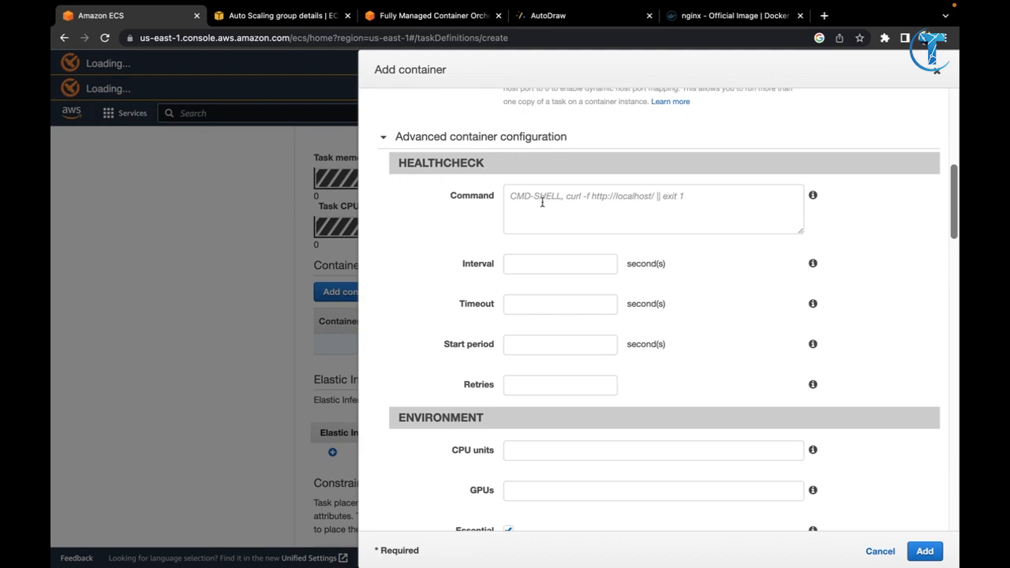
scroll(542, 211, "down", 10)
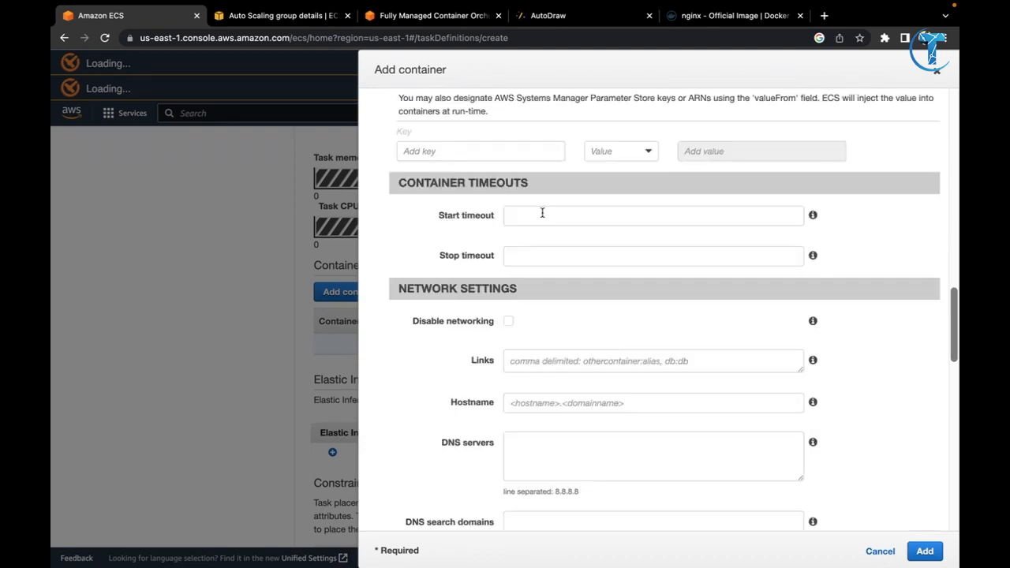
scroll(542, 213, "down", 5)
scroll(542, 213, "down", 1)
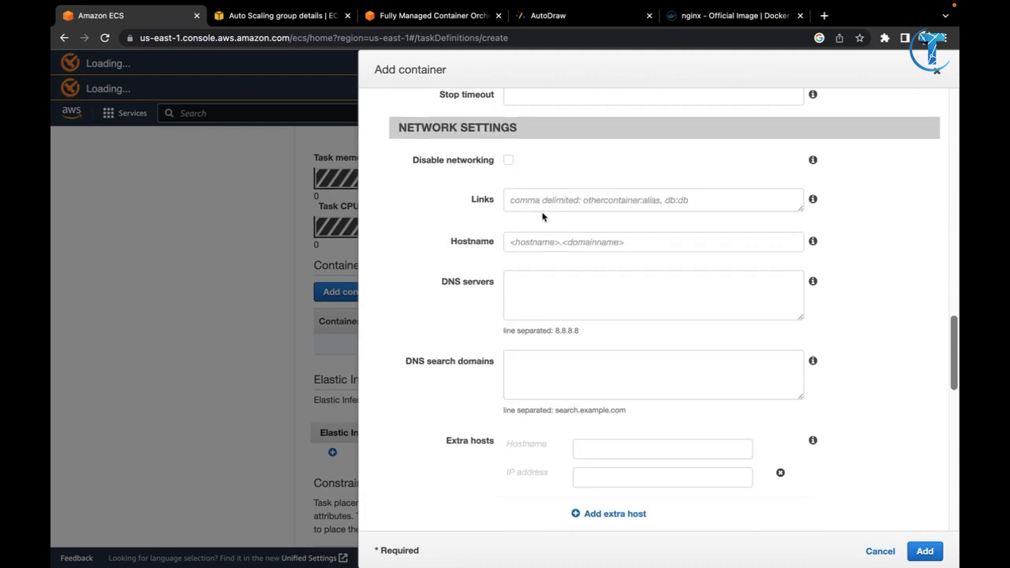
scroll(542, 214, "down", 4)
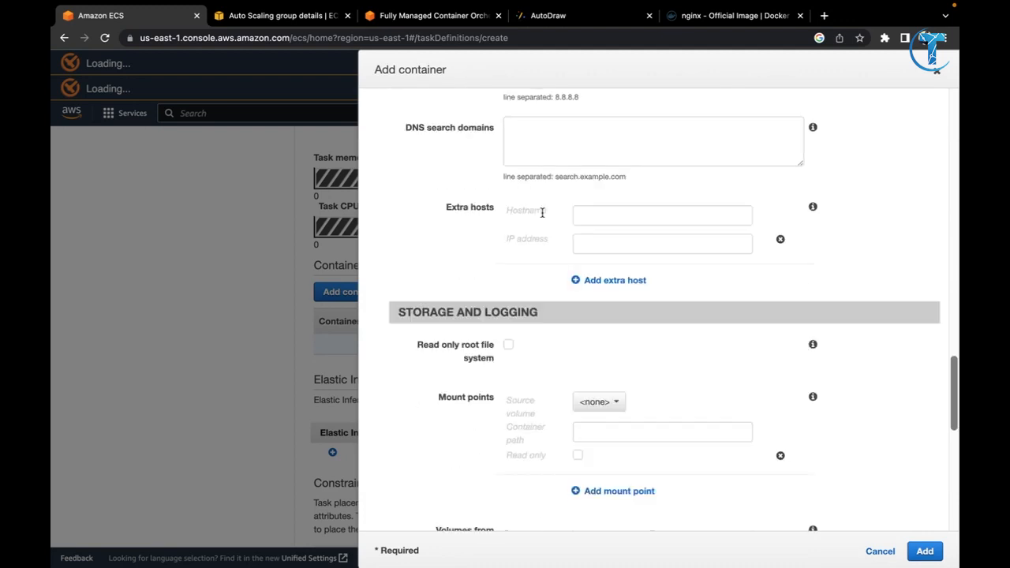
scroll(542, 213, "up", 2)
scroll(550, 226, "down", 9)
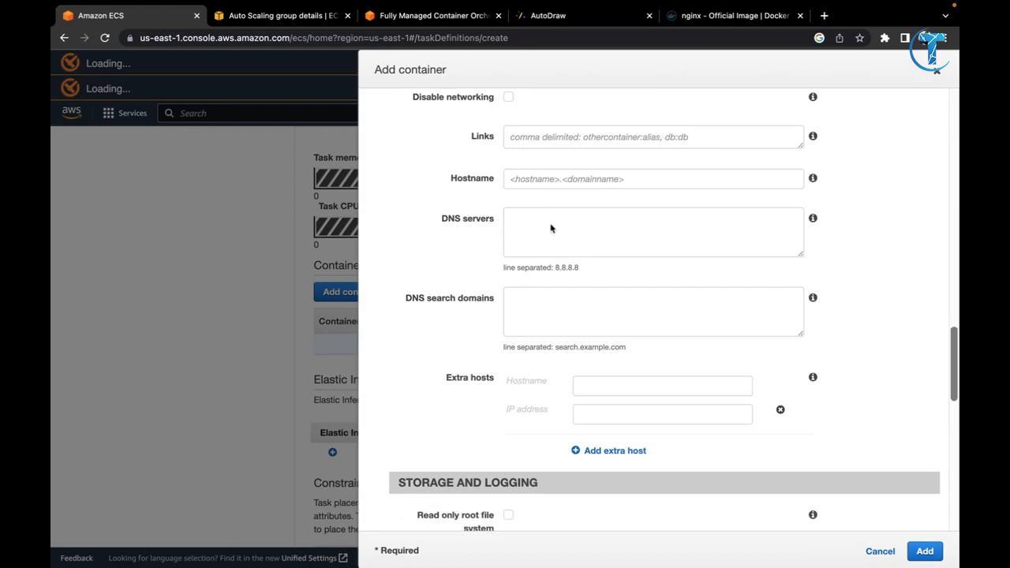
scroll(551, 228, "down", 5)
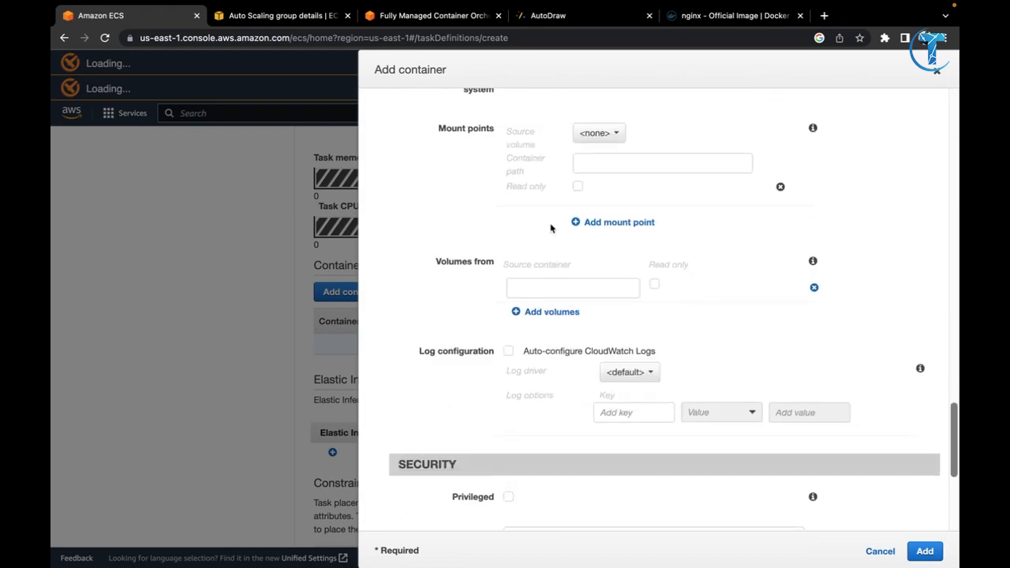
Enable auto-configured CloudWatch Logs for the container and check the security, resource limit and Docker label options
scroll(587, 277, "down", 2)
left_click(507, 296)
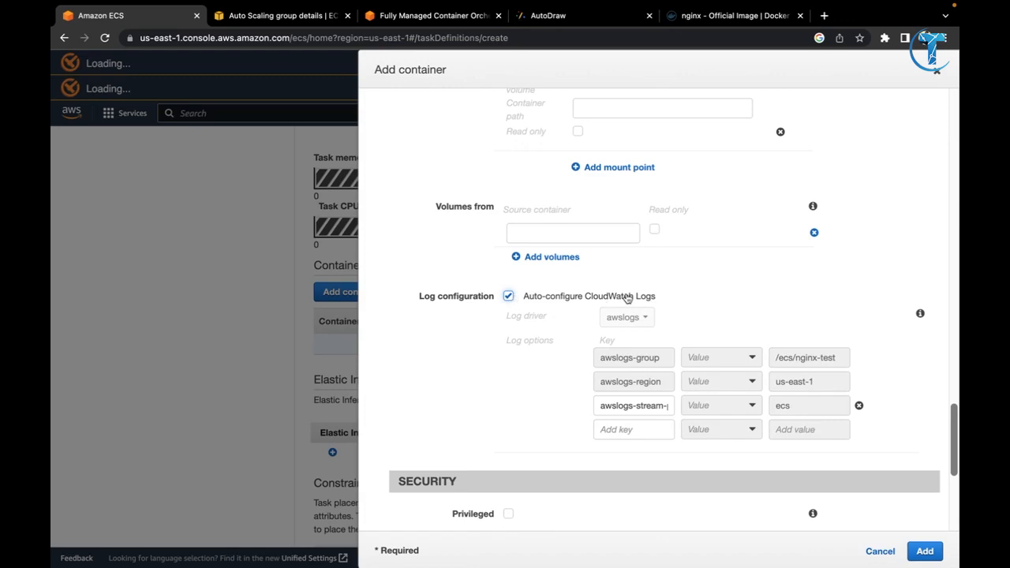
scroll(624, 298, "down", 3)
scroll(623, 299, "down", 2)
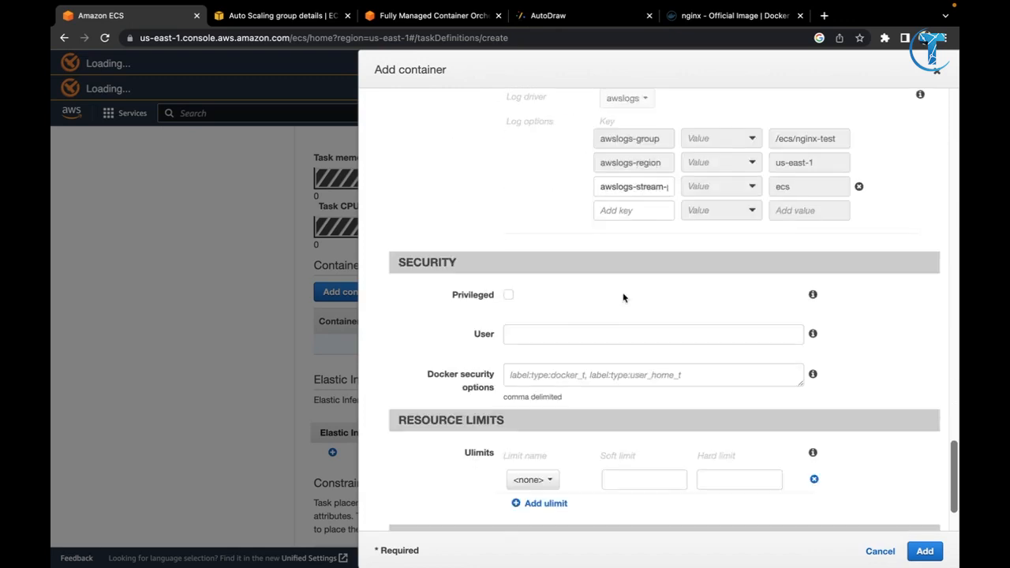
scroll(622, 297, "down", 3)
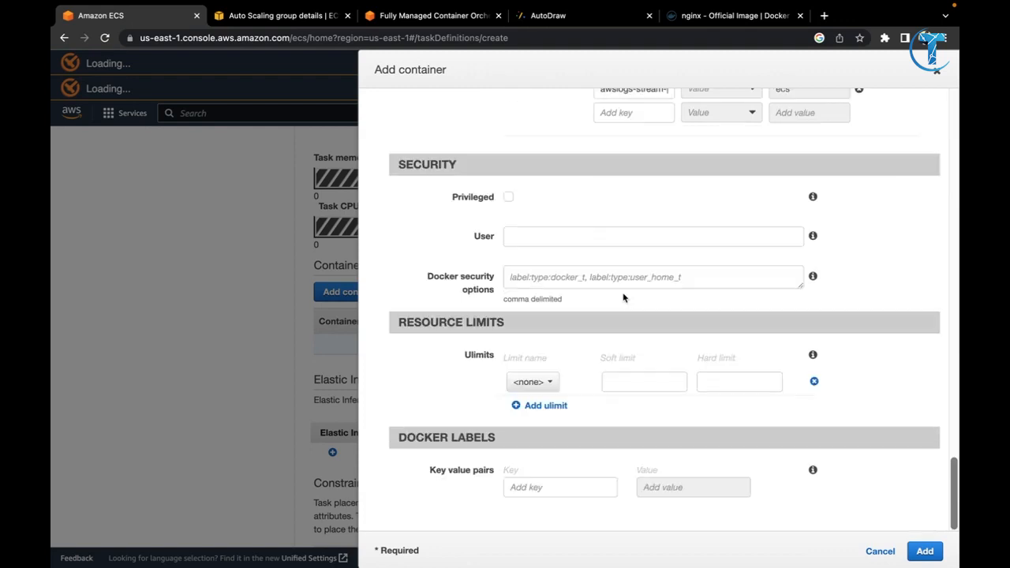
Set the container's environment command to sleep,1000
scroll(623, 297, "up", 3)
scroll(622, 298, "up", 15)
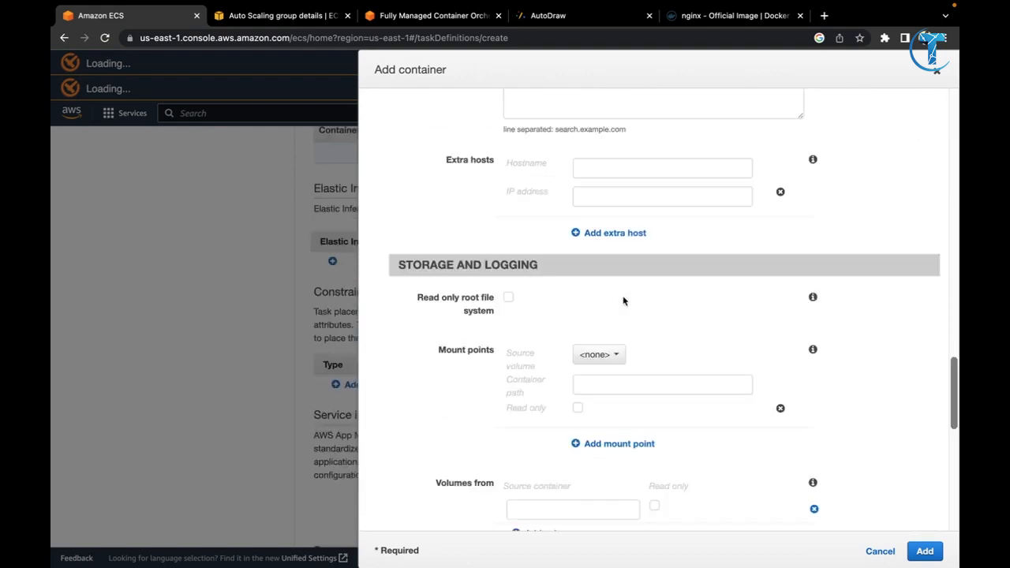
scroll(622, 298, "up", 10)
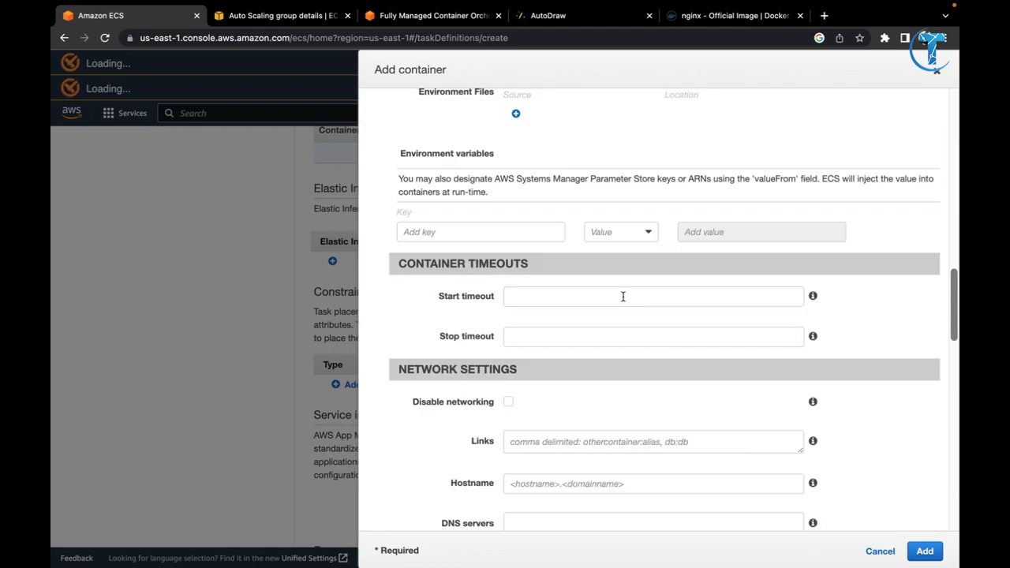
scroll(622, 300, "up", 2)
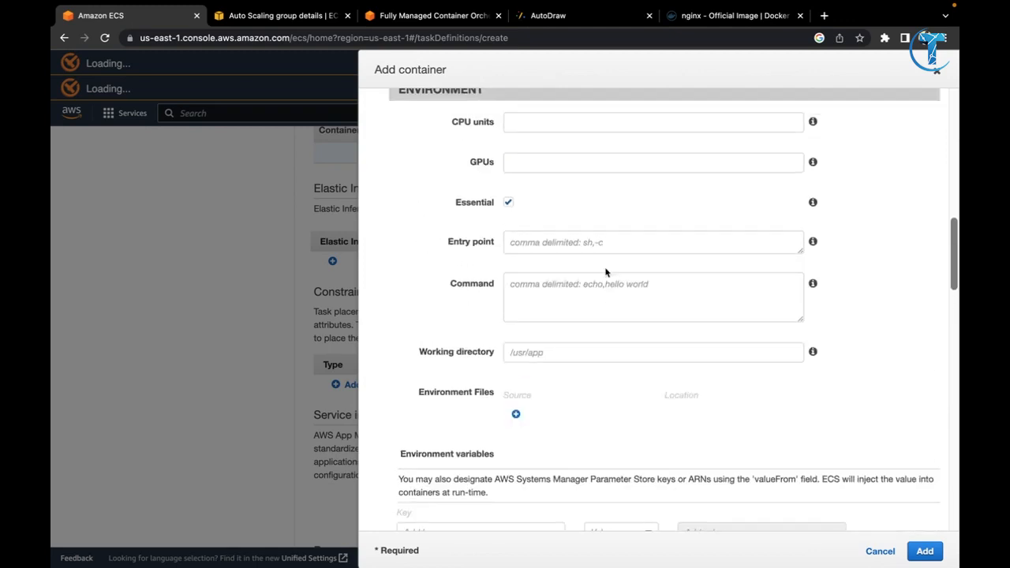
left_click(603, 280)
type("slee")
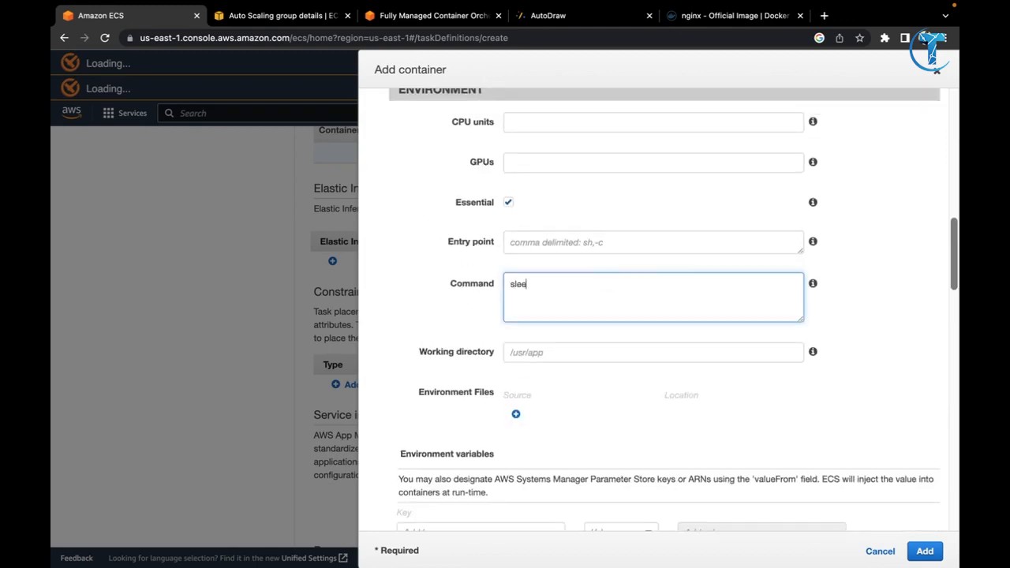
type("p,1000")
left_click(616, 337)
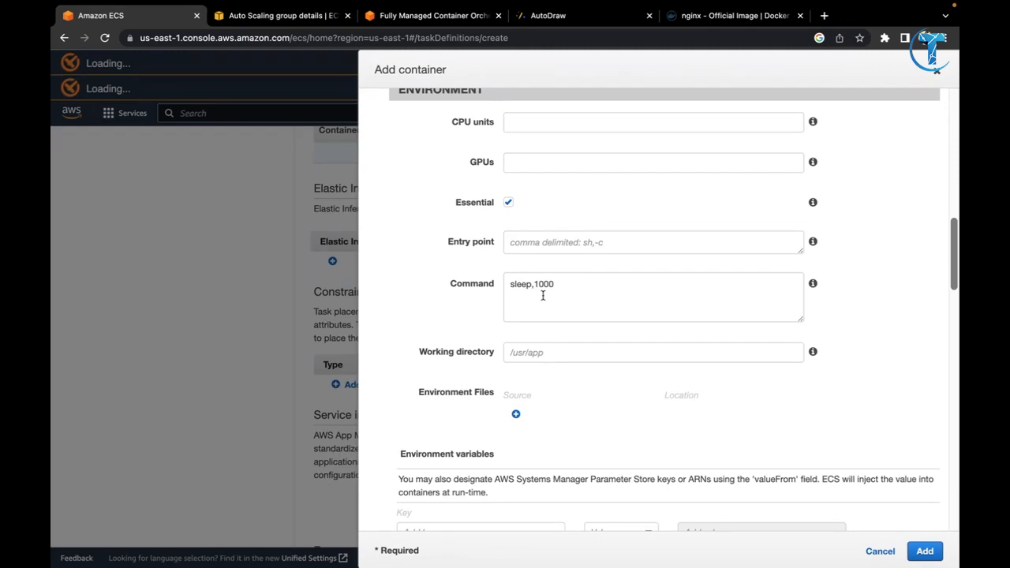
Add the configured nginx container to the task definition
scroll(543, 295, "down", 20)
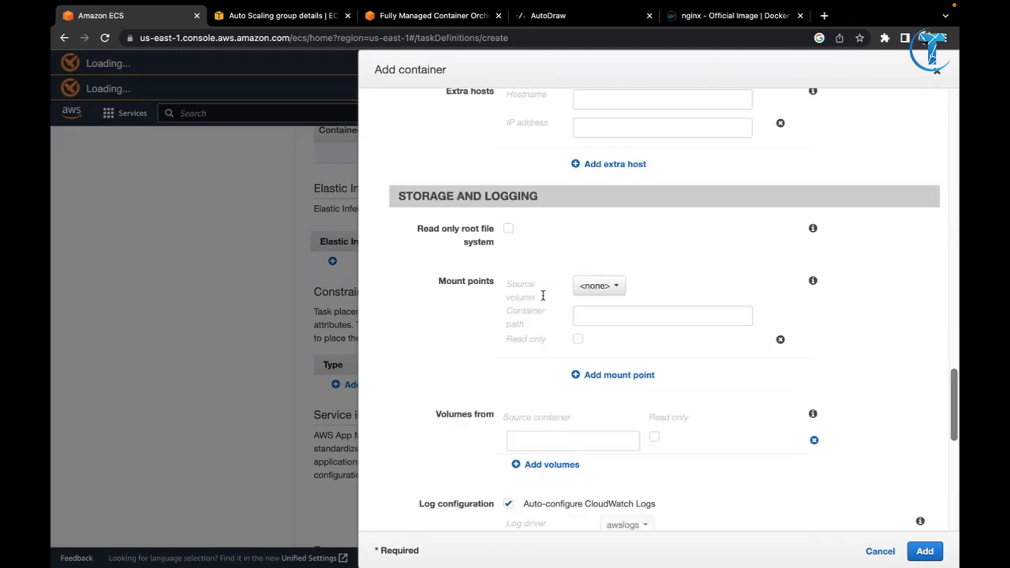
scroll(543, 295, "down", 2)
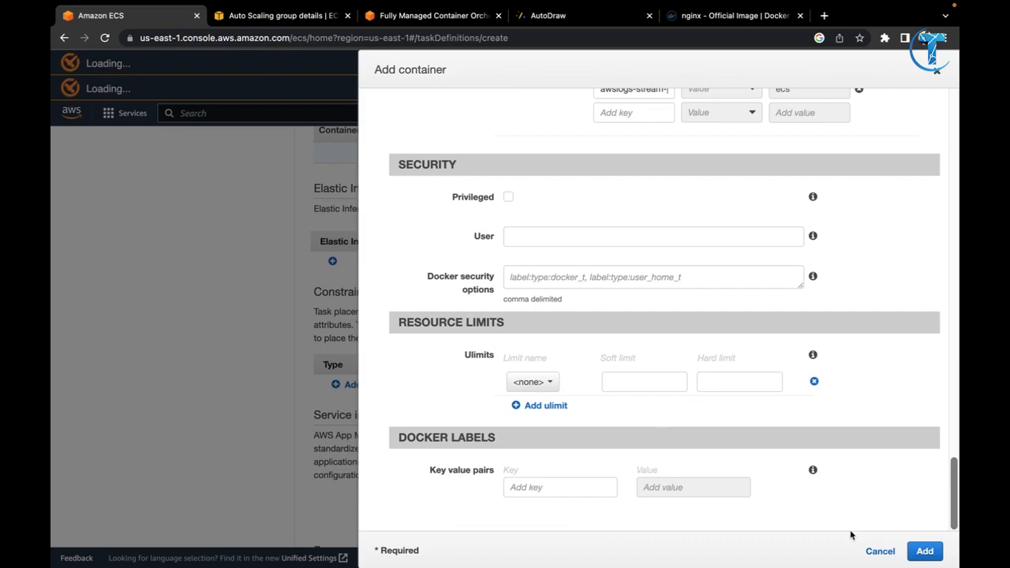
left_click(934, 556)
scroll(624, 354, "down", 6)
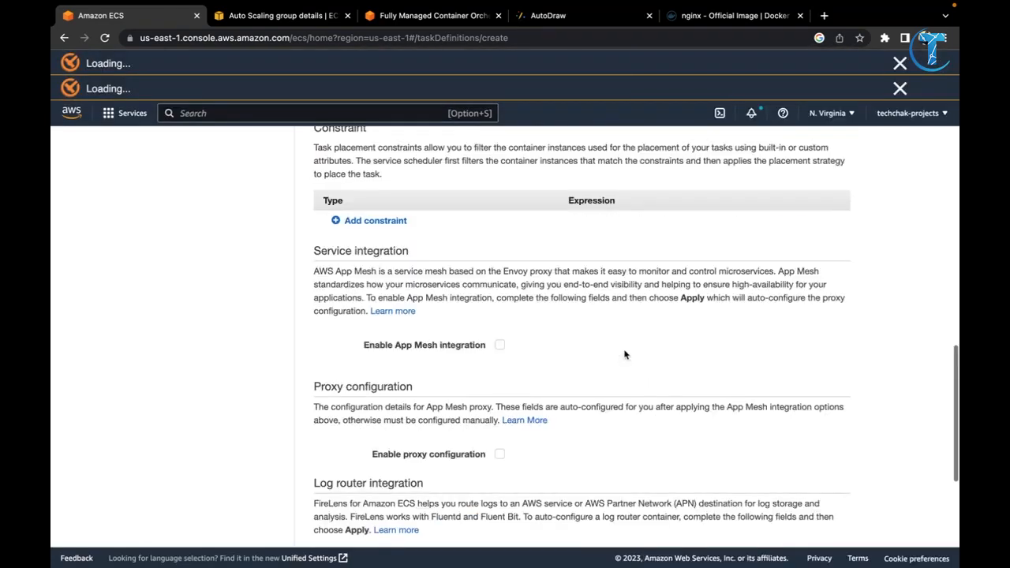
Create the nginx-test task definition and open its list of revisions
left_click(813, 518)
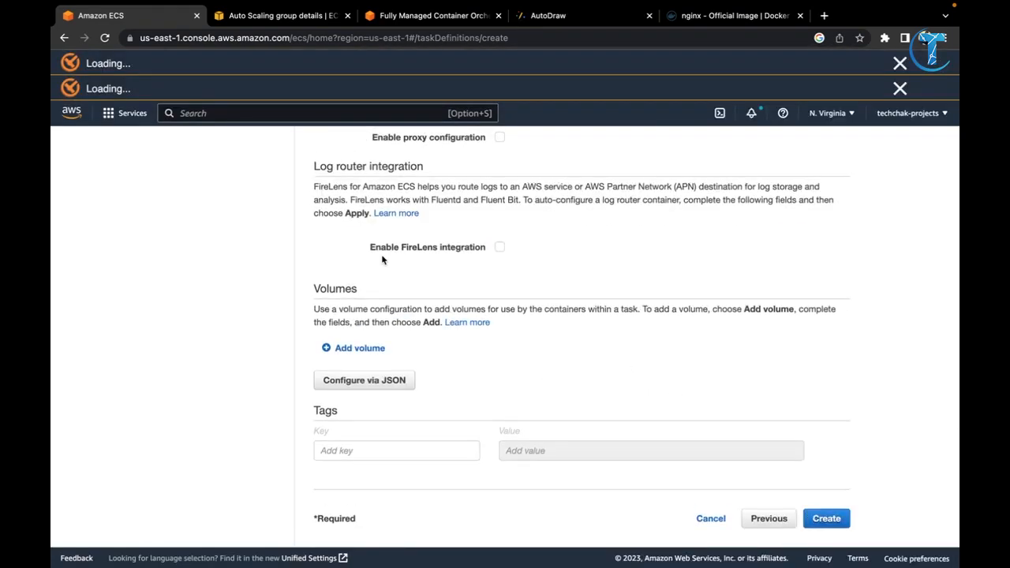
scroll(371, 284, "down", 5)
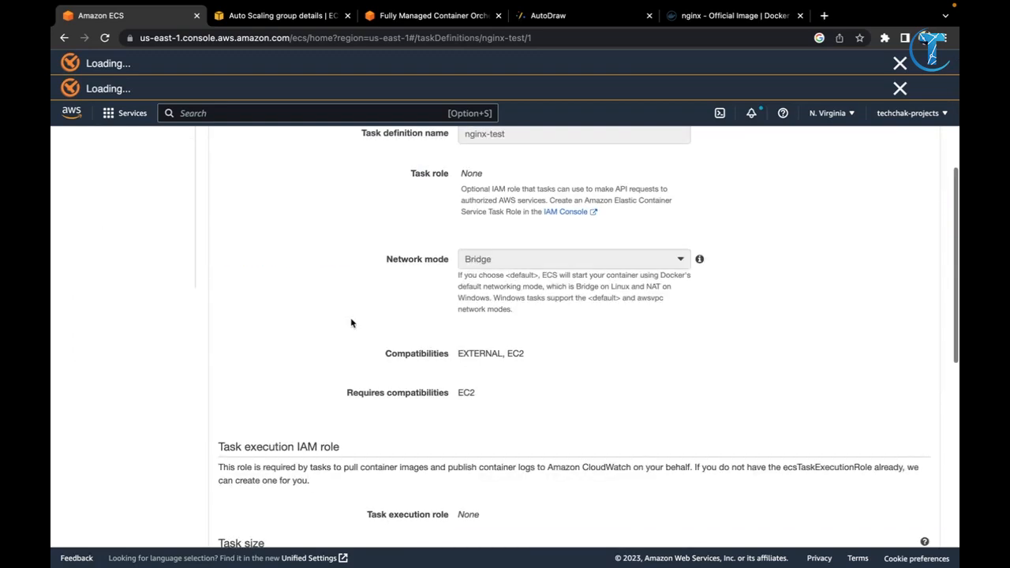
scroll(339, 300, "up", 5)
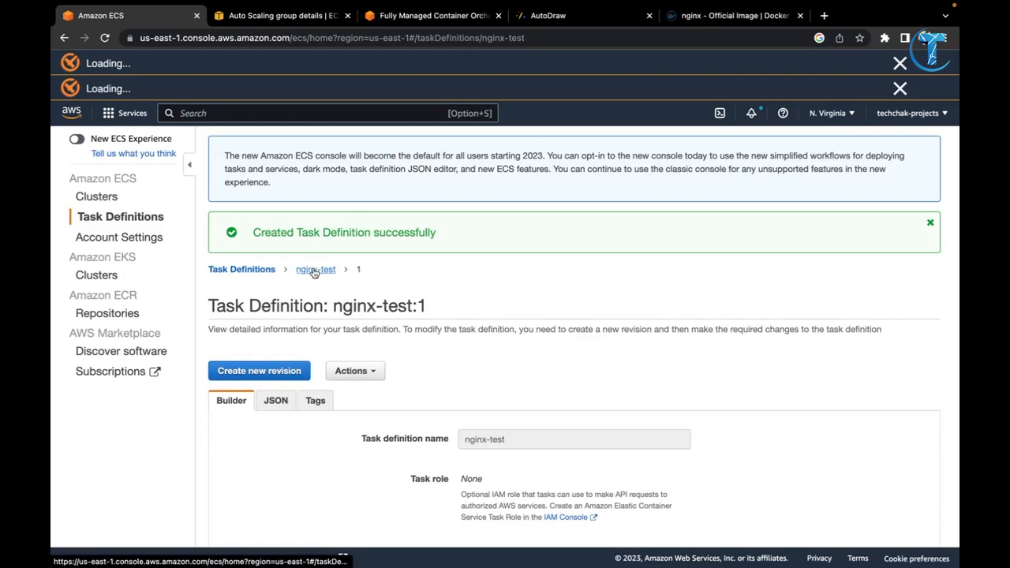
left_click(316, 272)
Open test-cluster from the ECS clusters and start creating a service in it
left_click(99, 200)
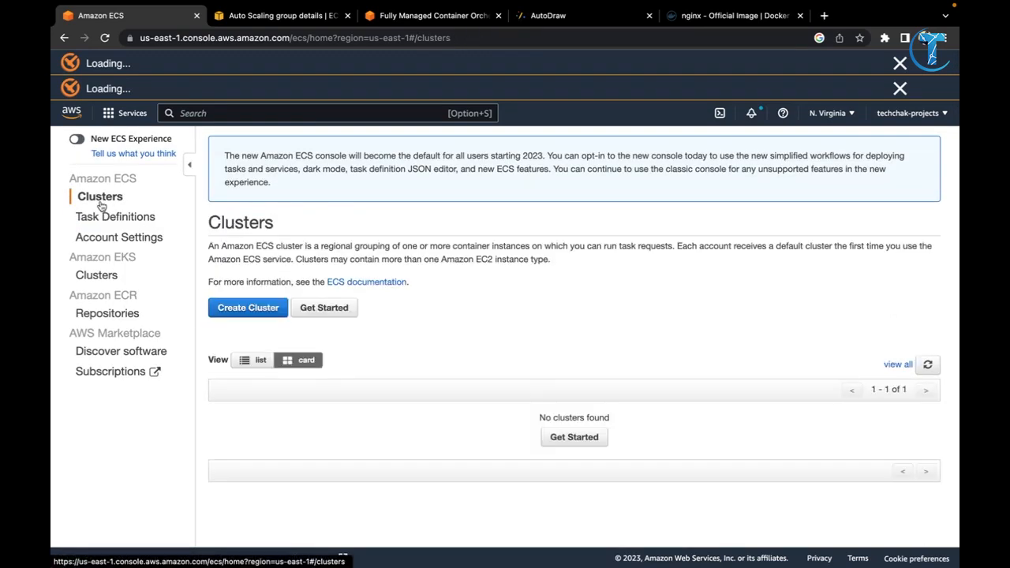
left_click(281, 433)
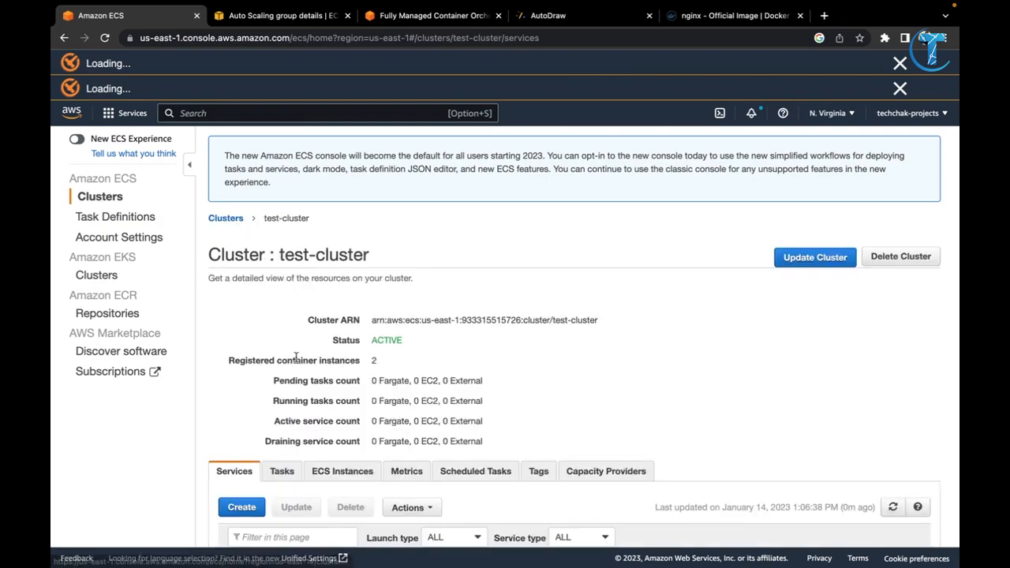
scroll(259, 392, "down", 2)
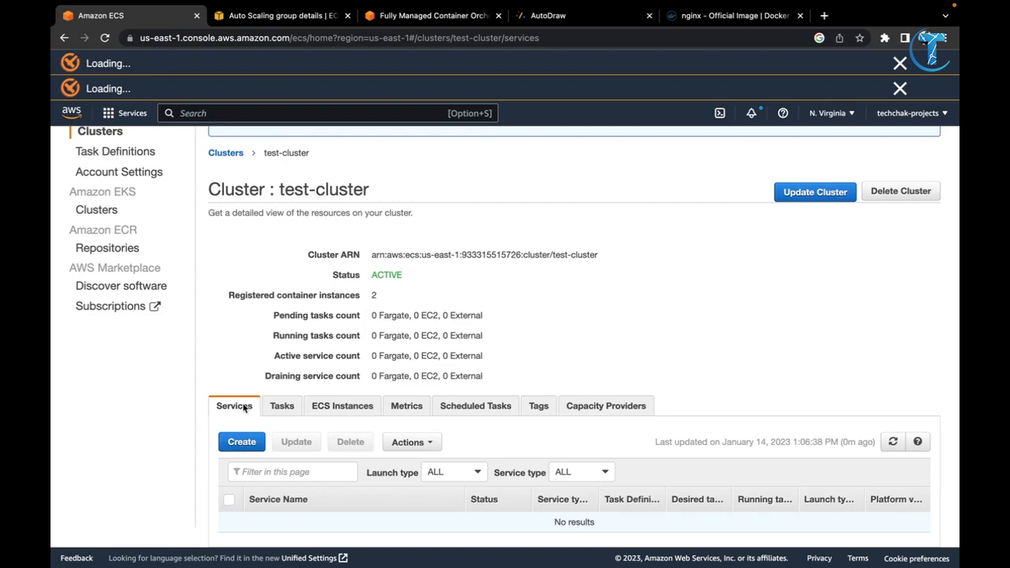
left_click(242, 441)
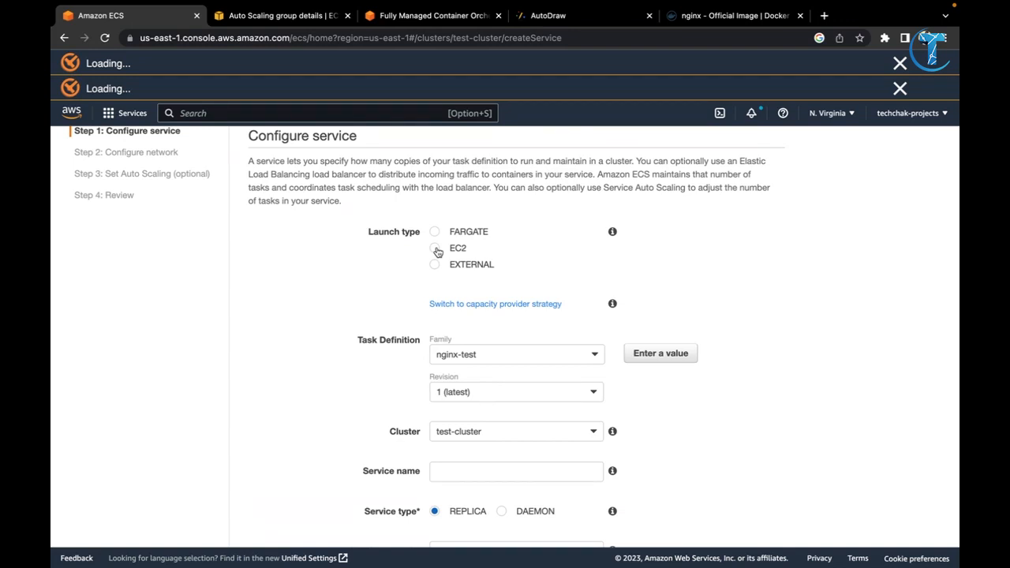
Set the service's launch type to EC2 and select the nginx-test task definition family
left_click(436, 250)
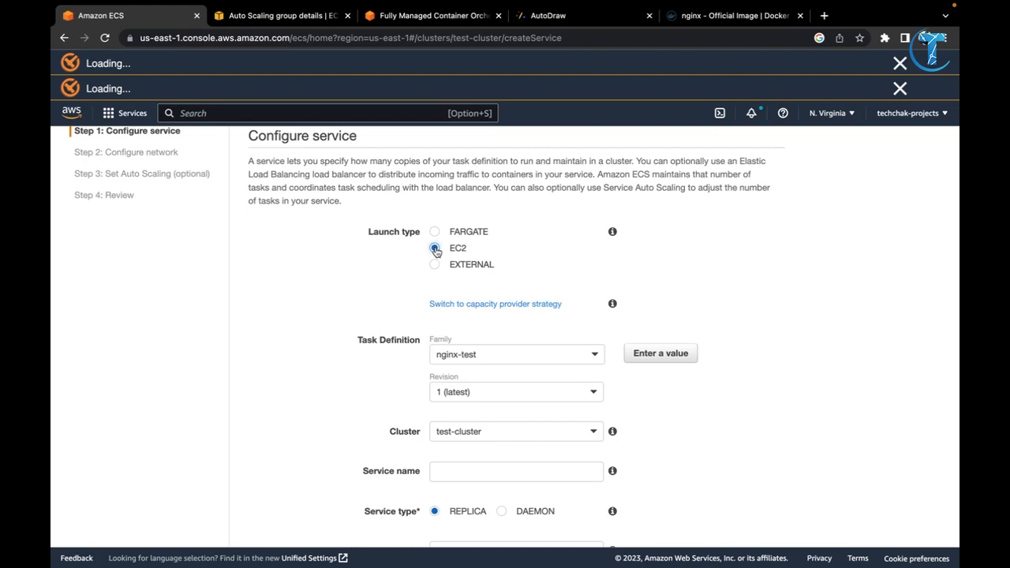
left_click(433, 360)
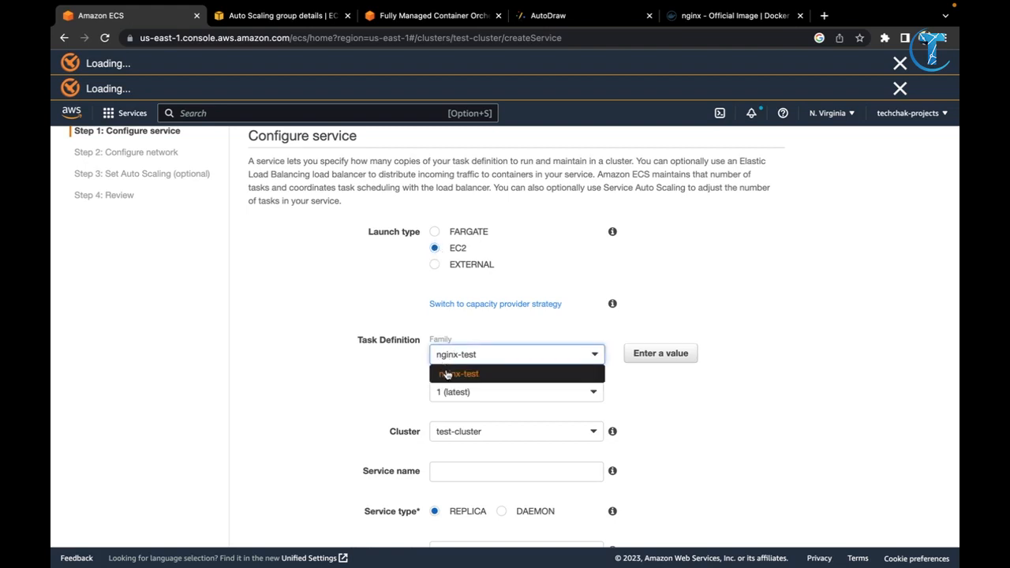
left_click(445, 369)
left_click(448, 357)
left_click(450, 372)
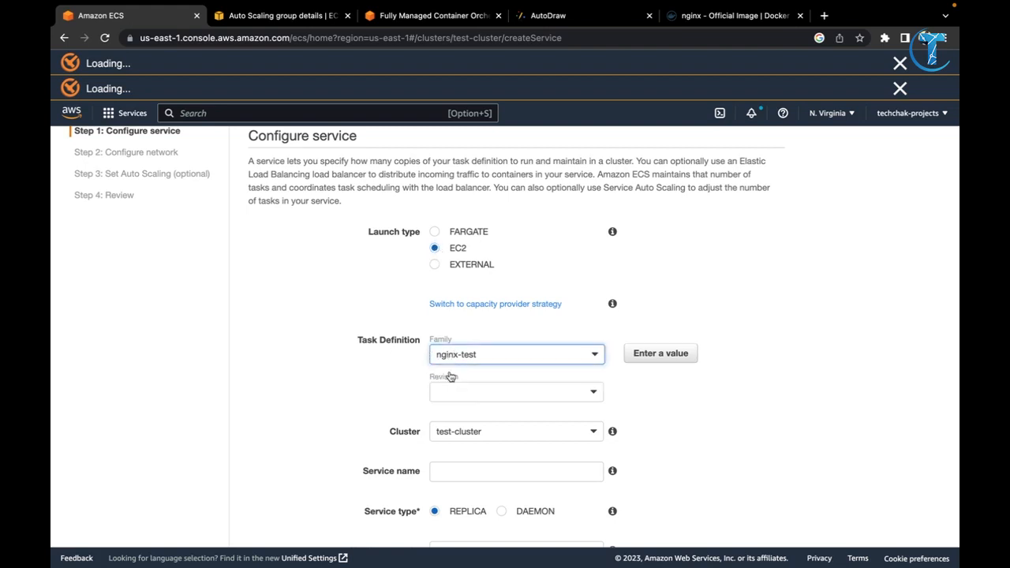
scroll(449, 377, "down", 1)
scroll(450, 379, "down", 1)
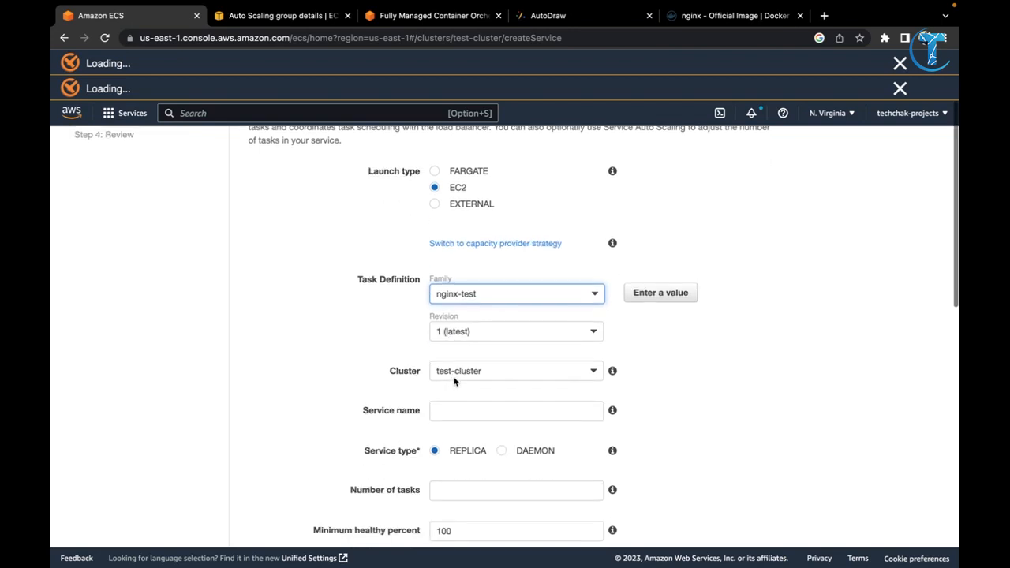
Name the service test-svc and set its number of tasks to 2
scroll(452, 378, "down", 1)
left_click(452, 378)
type("tes")
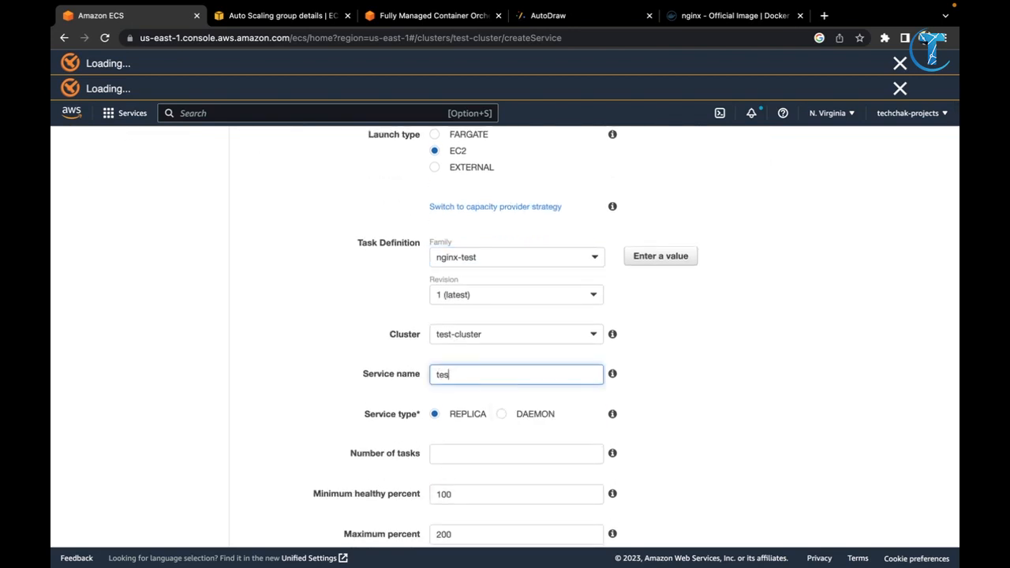
type("t-svc")
scroll(445, 359, "down", 3)
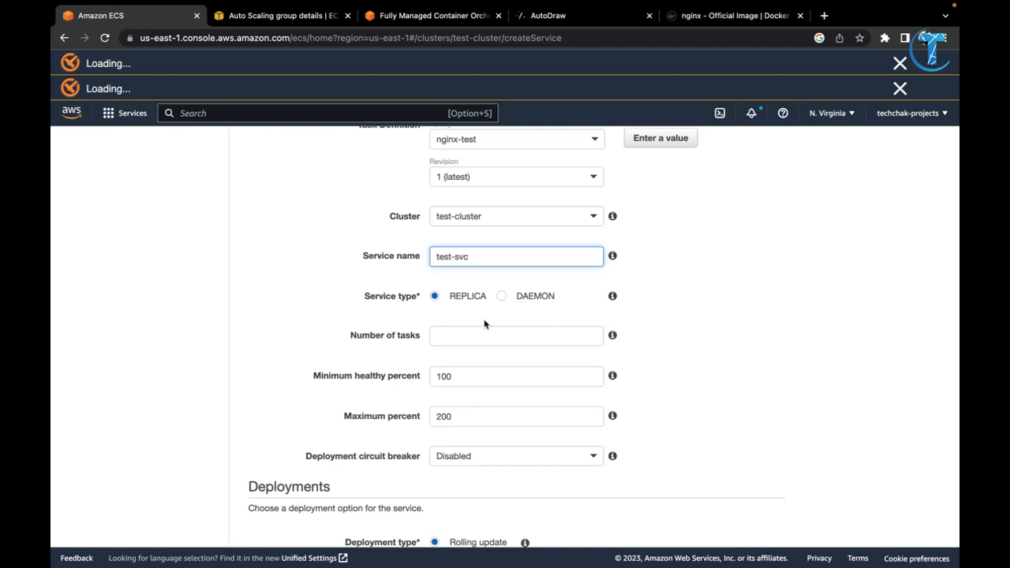
left_click(457, 341)
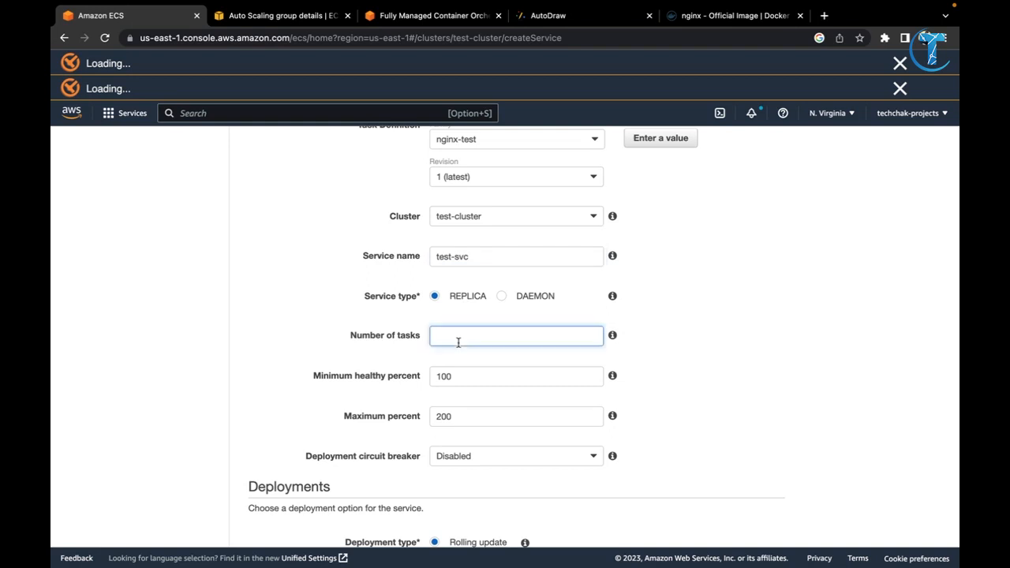
type("2")
scroll(458, 354, "down", 5)
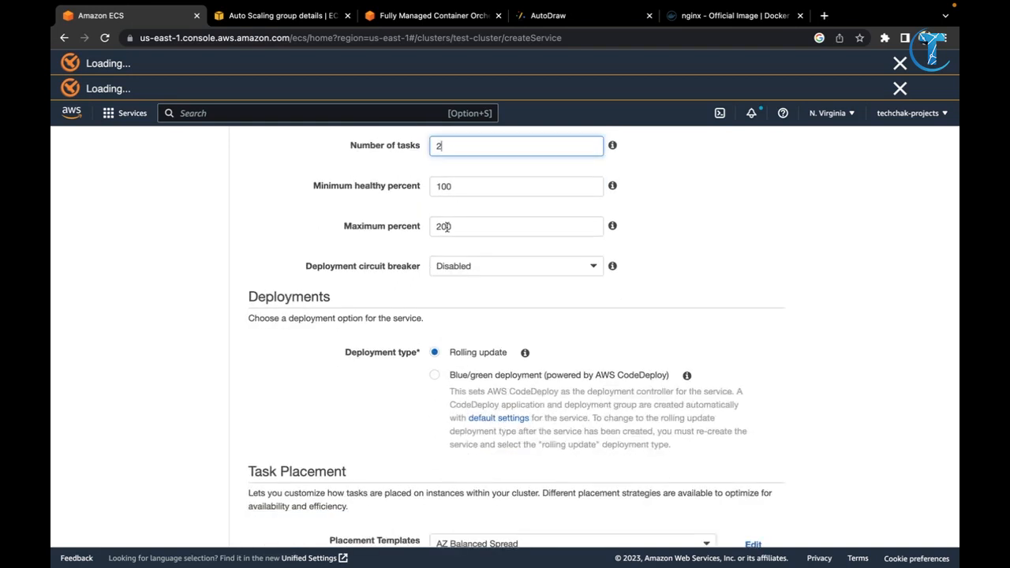
Check the minimum healthy and maximum percent settings, then continue to the network configuration with the default deployment and placement options
double_click(454, 186)
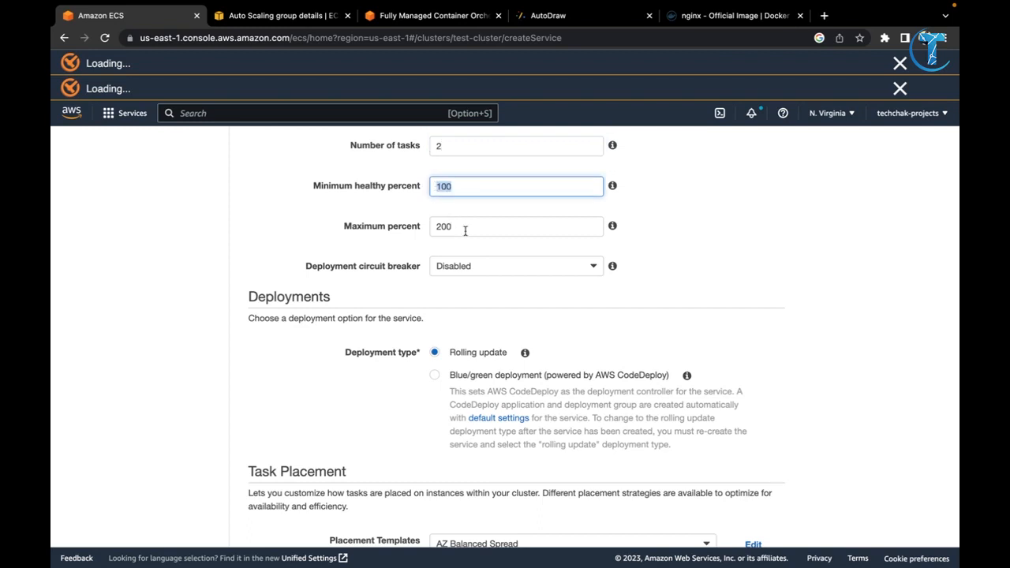
double_click(465, 230)
left_click_drag(314, 186, 469, 234)
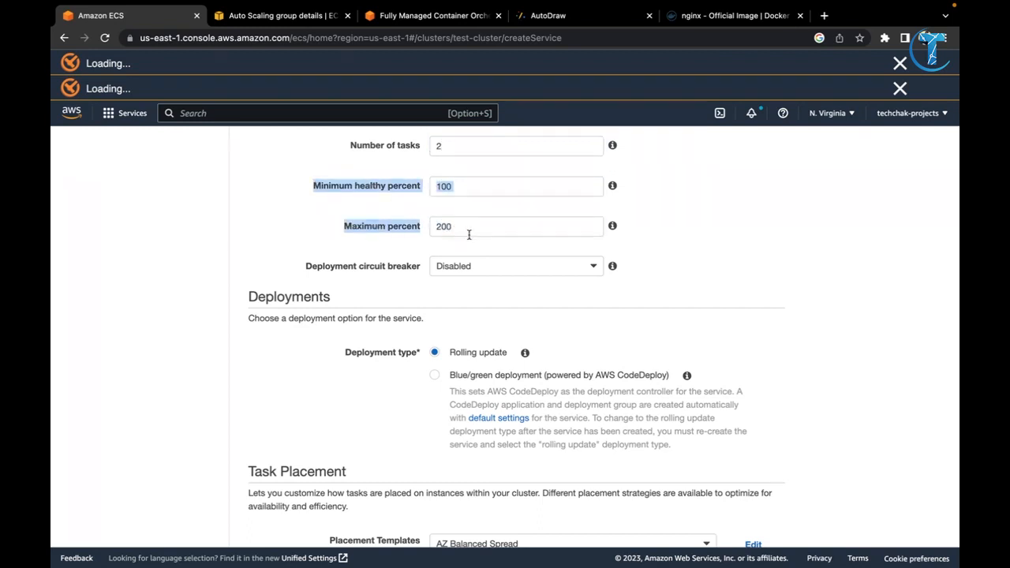
left_click(468, 235)
double_click(467, 232)
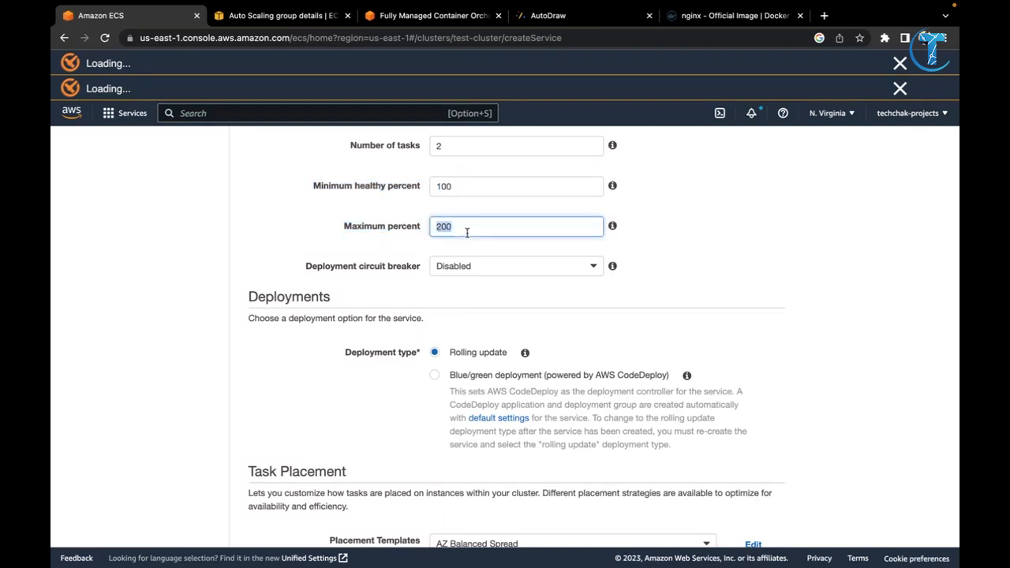
scroll(468, 237, "down", 6)
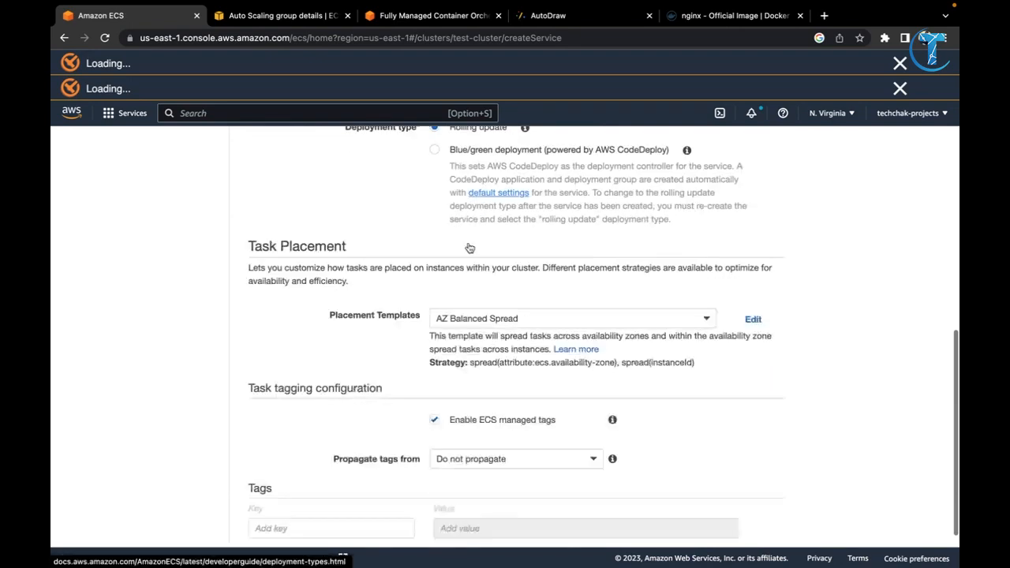
scroll(481, 246, "down", 4)
left_click(753, 524)
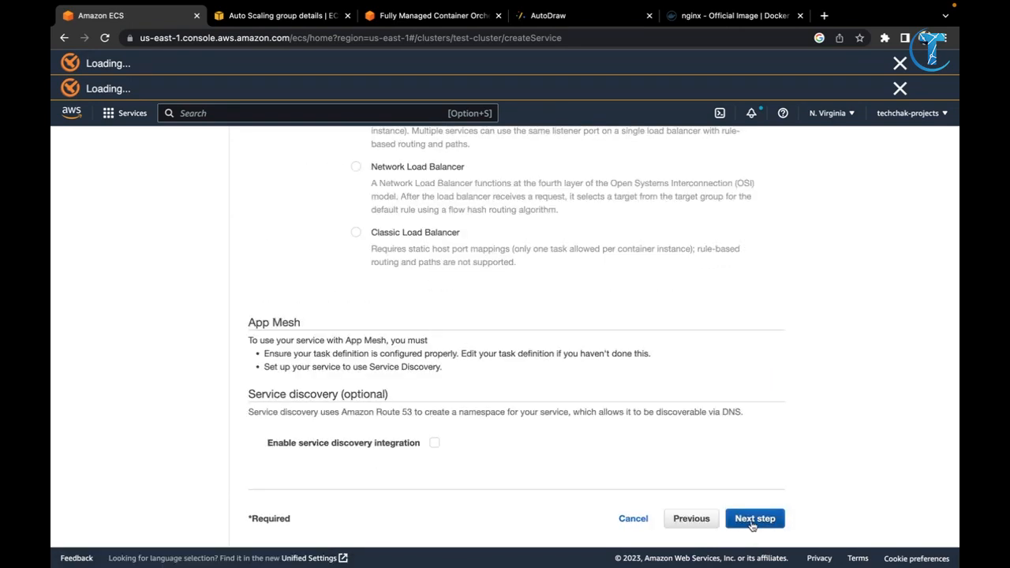
Review the load balancing options, set the load balancer type to None and continue to the auto scaling settings
scroll(539, 323, "up", 4)
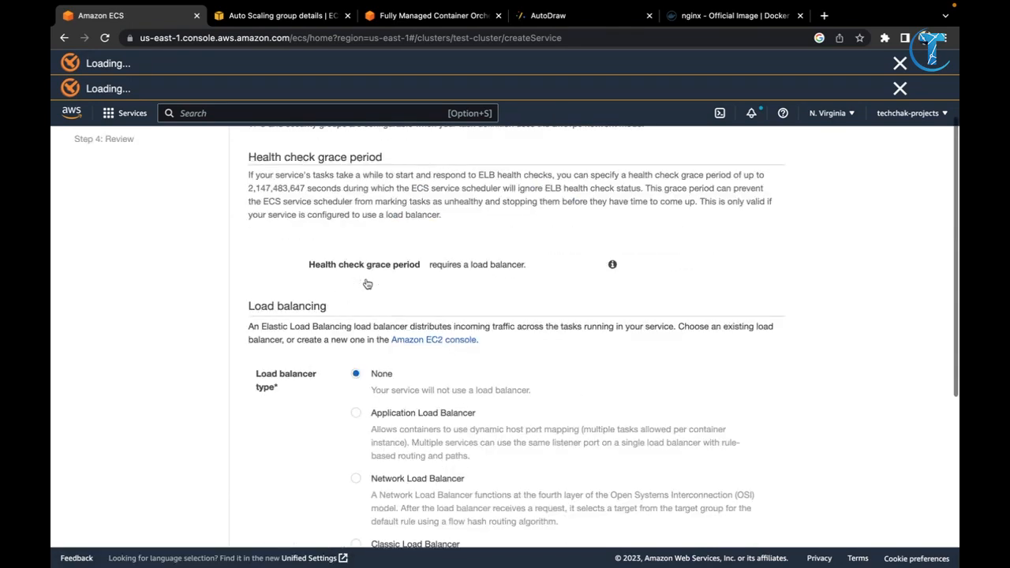
scroll(344, 294, "up", 2)
scroll(344, 296, "down", 4)
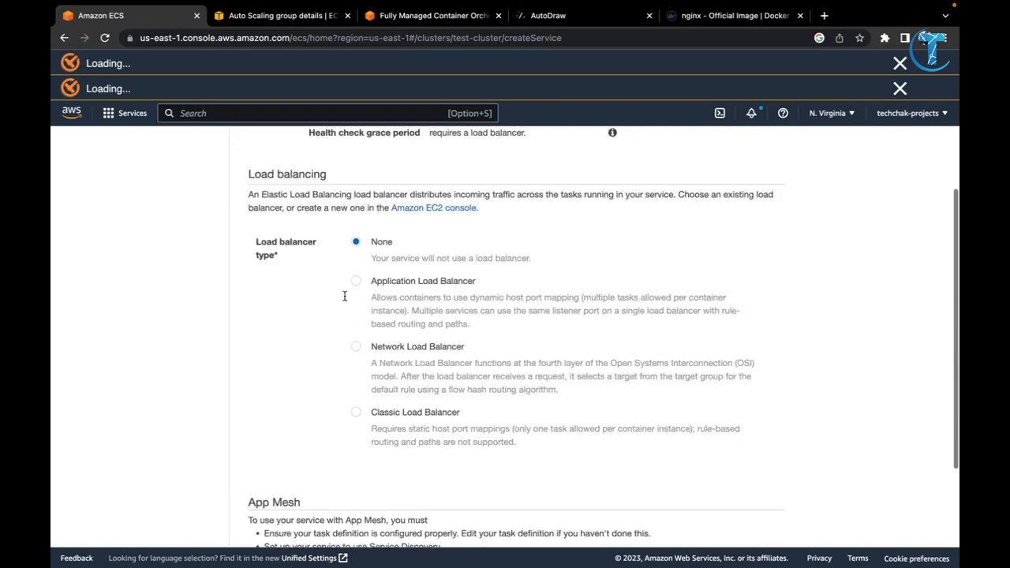
scroll(344, 296, "down", 1)
left_click(356, 221)
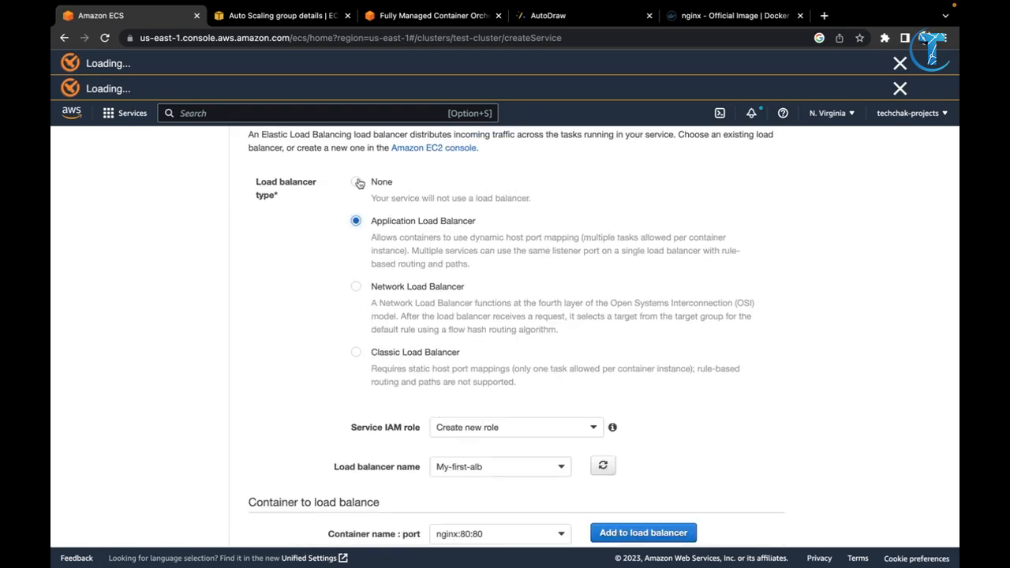
left_click(356, 182)
scroll(521, 322, "down", 2)
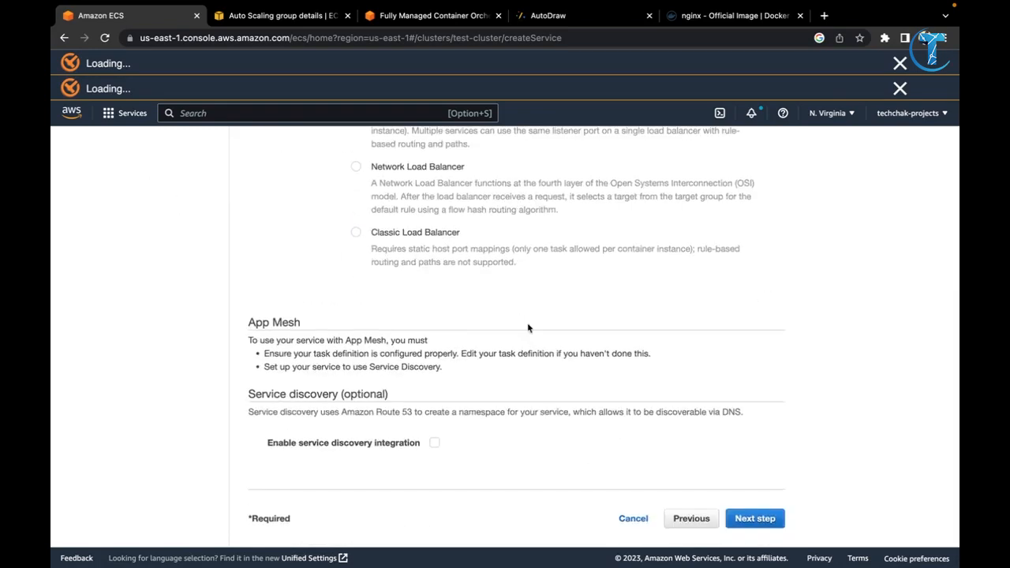
left_click(745, 520)
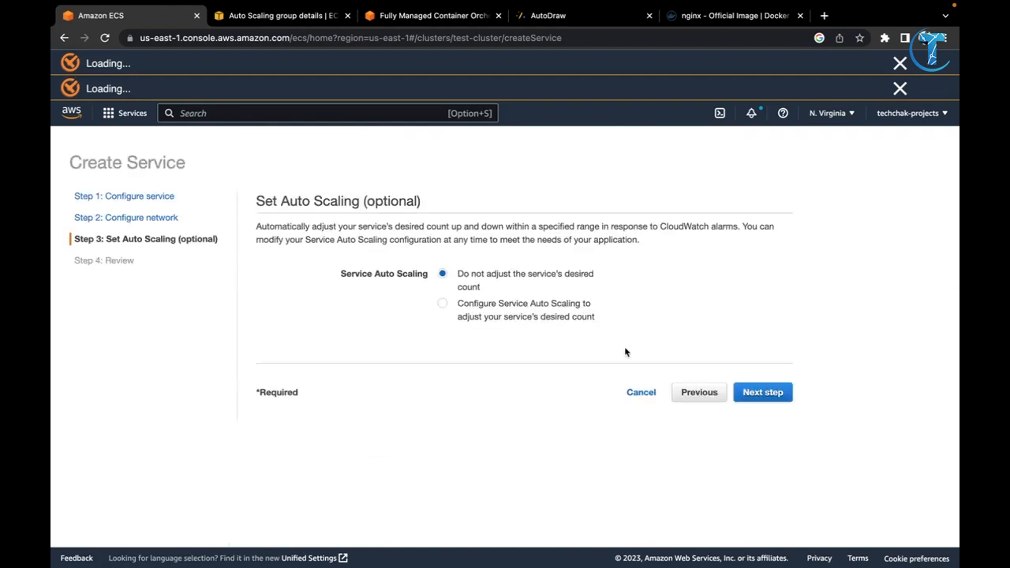
Keep the service's desired count unadjusted by auto scaling and create the test-svc service
left_click(762, 392)
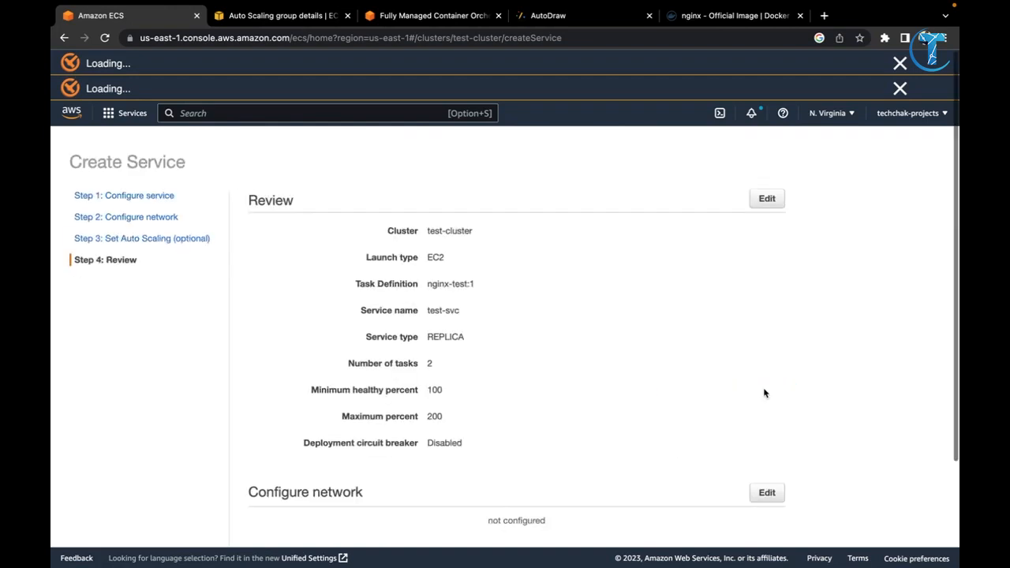
scroll(762, 393, "down", 3)
left_click(753, 519)
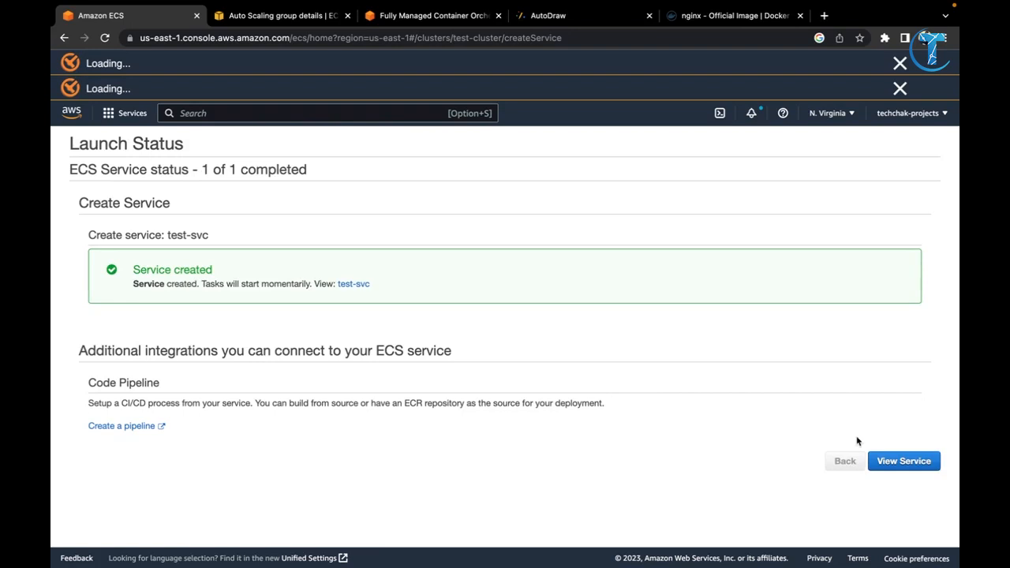
Open the test-svc service, check its details and refreshed task list, and return to the test-cluster overview
left_click(899, 461)
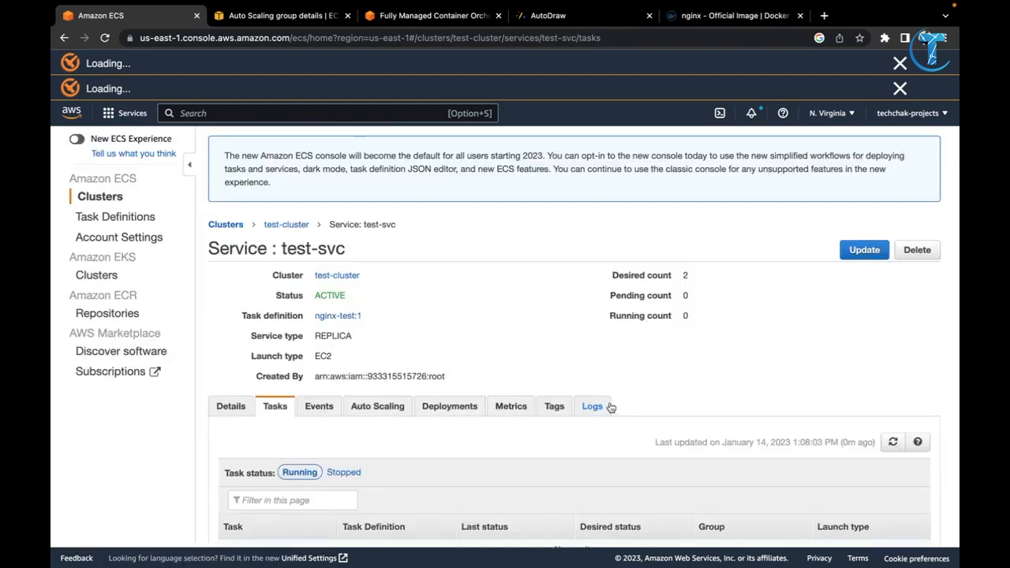
scroll(609, 407, "down", 1)
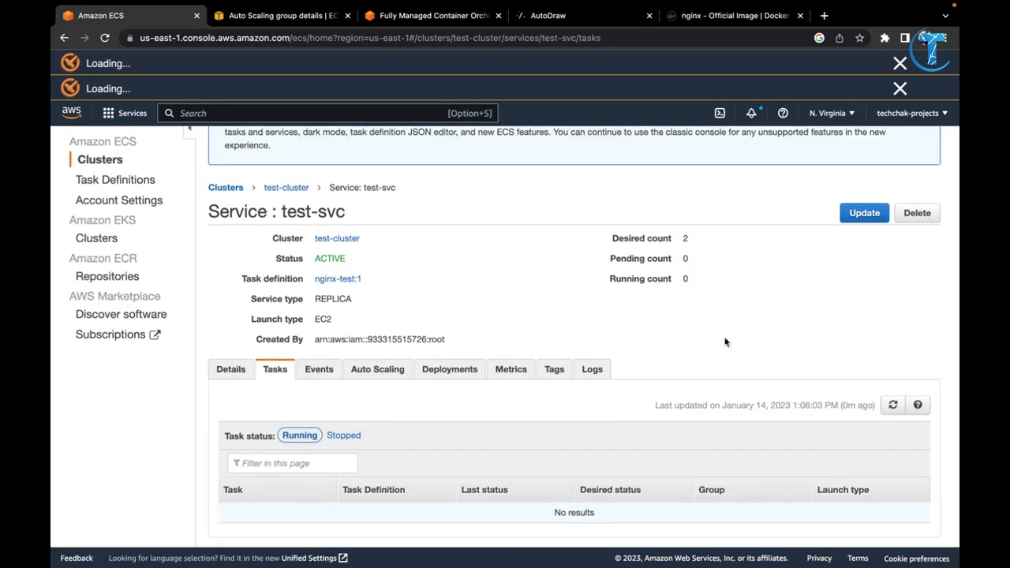
scroll(725, 342, "up", 1)
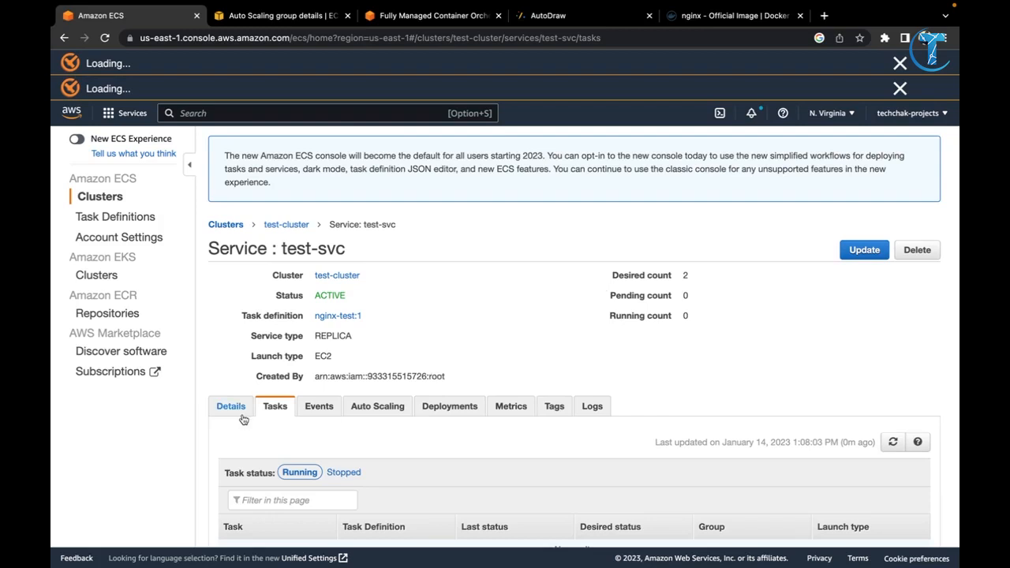
left_click(244, 412)
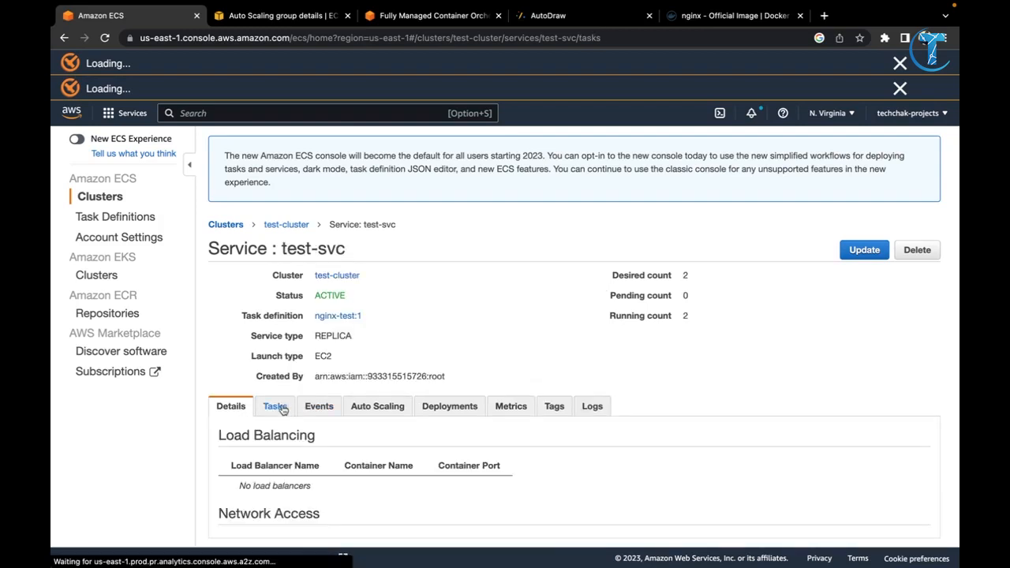
left_click(274, 405)
scroll(350, 441, "down", 1)
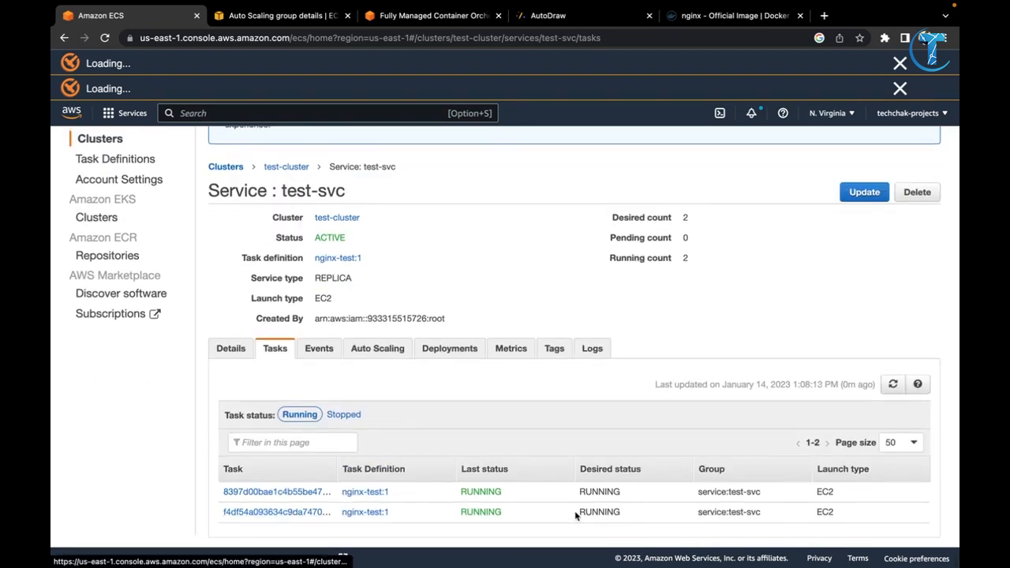
left_click(892, 384)
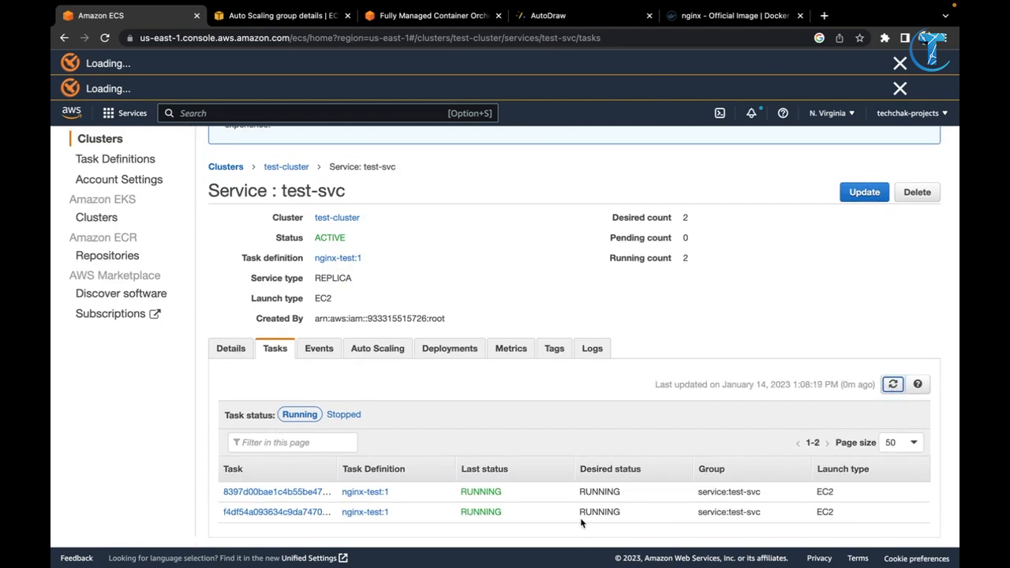
double_click(472, 491)
scroll(365, 330, "up", 2)
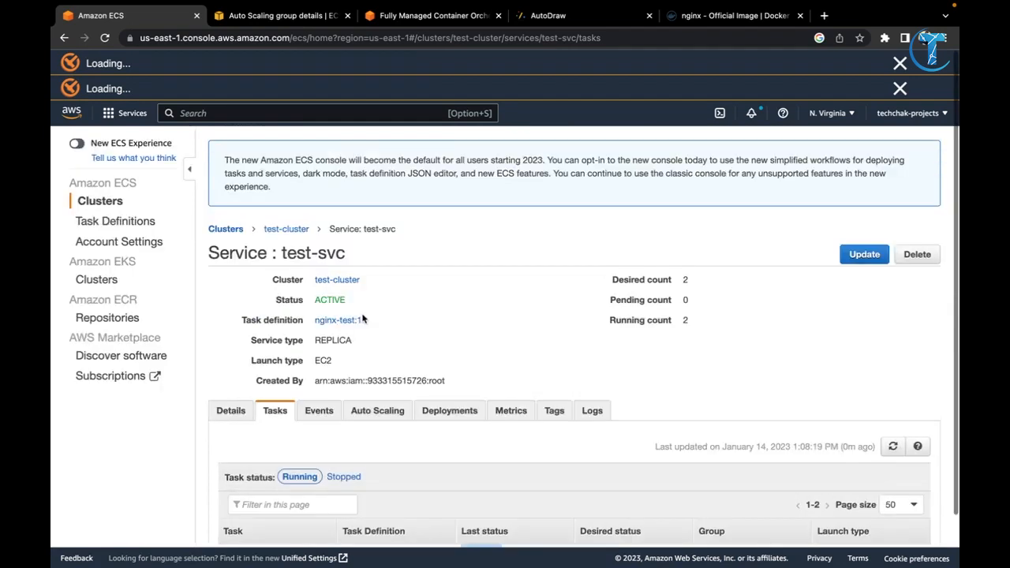
left_click(279, 225)
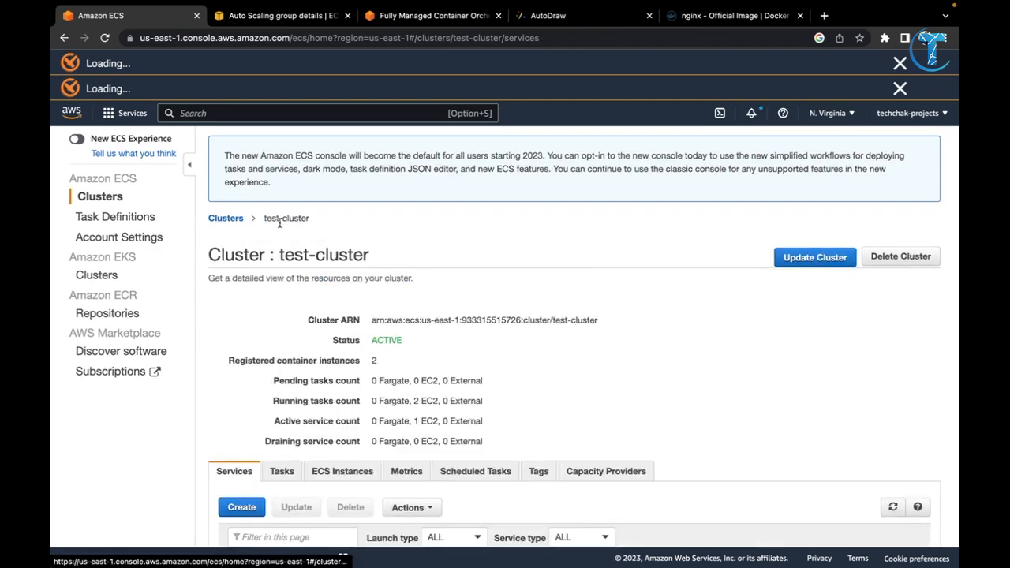
List the ECS instances of test-cluster, check their running tasks and open the container instance in us-east-1a
left_click(342, 472)
scroll(462, 440, "down", 2)
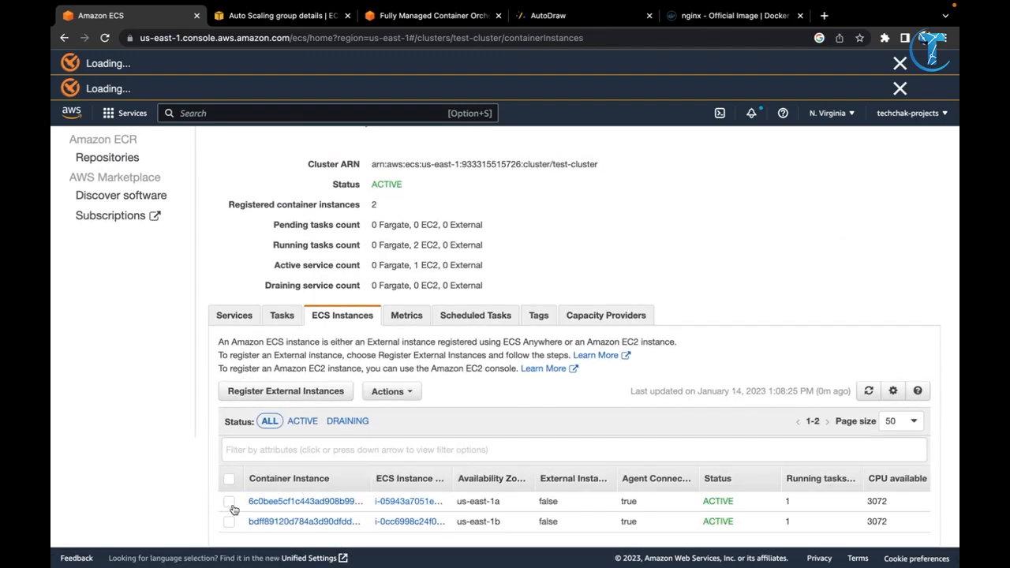
left_click(231, 503)
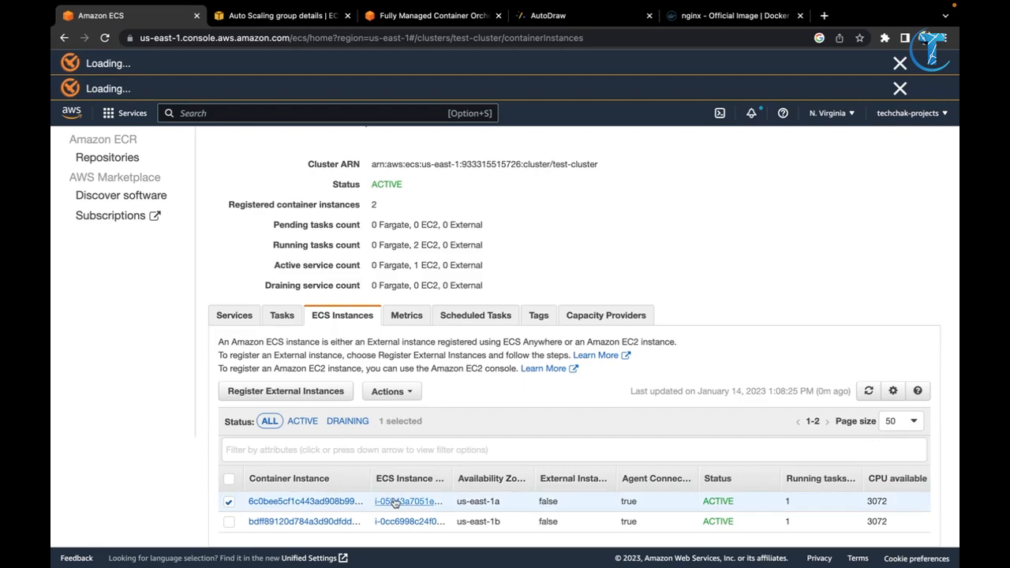
double_click(786, 522)
left_click(304, 502)
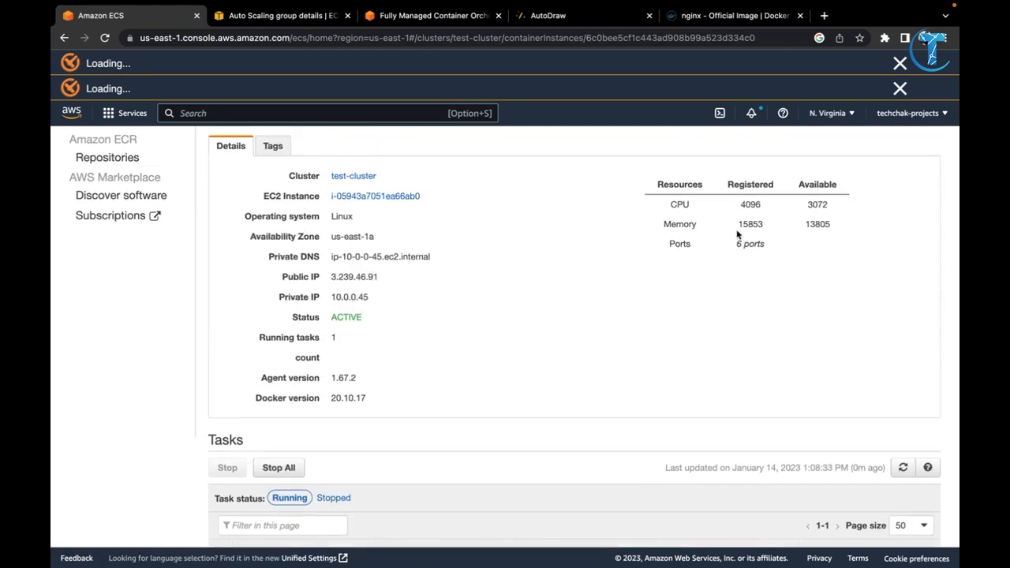
Compare the registered and available CPU and memory of the container instance
left_click_drag(738, 208, 827, 206)
left_click_drag(740, 224, 795, 226)
left_click(813, 227)
Open the nginx-test:1 task running on this instance and check its details and container image
scroll(654, 248, "down", 1)
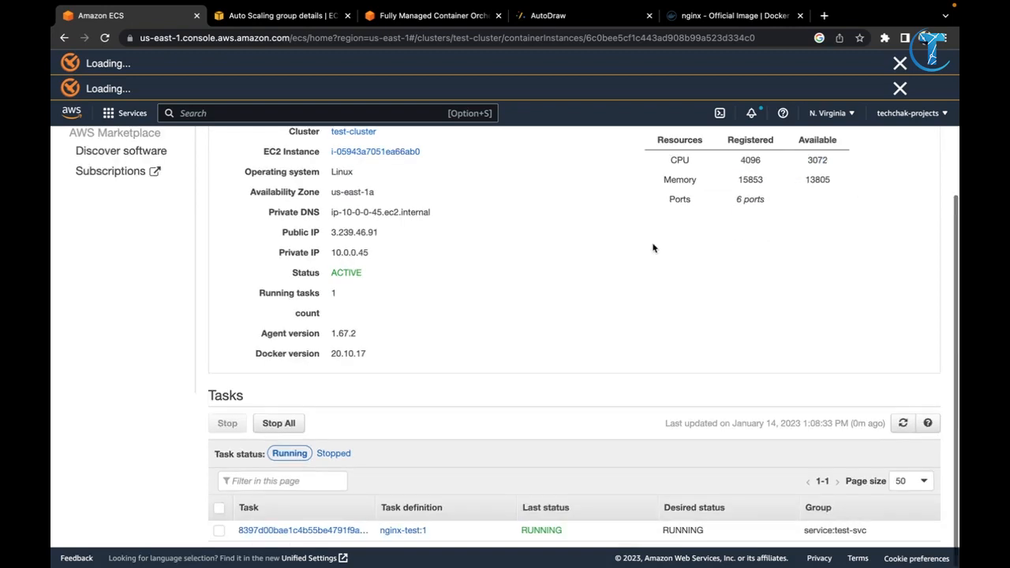
left_click(294, 533)
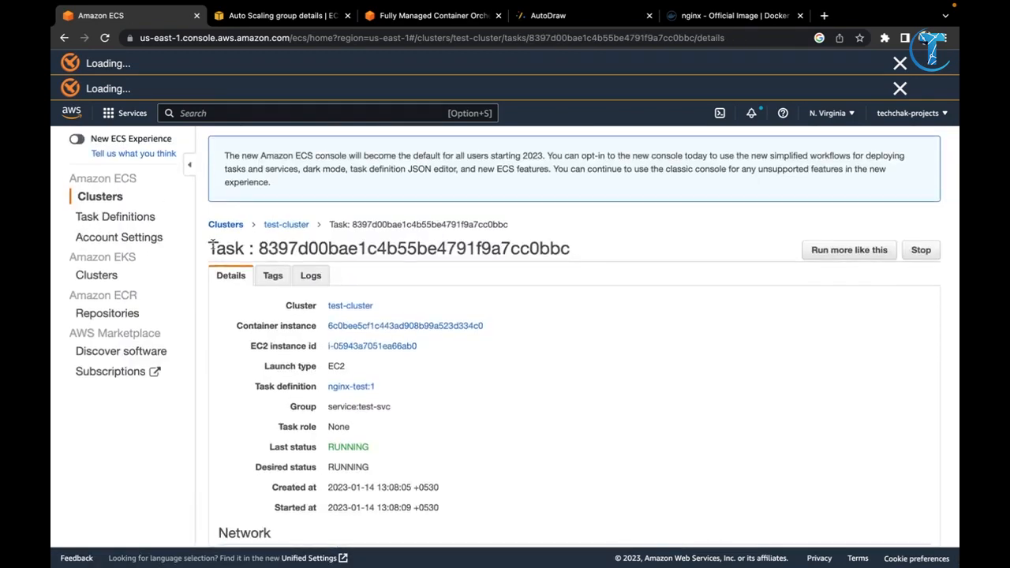
left_click_drag(210, 249, 599, 253)
scroll(601, 254, "down", 3)
scroll(601, 254, "up", 1)
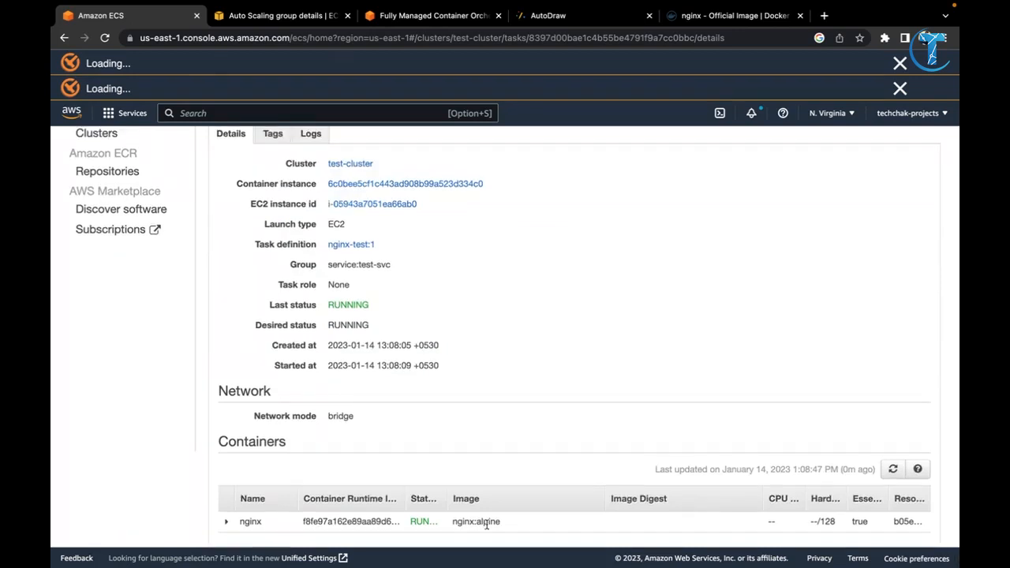
double_click(461, 512)
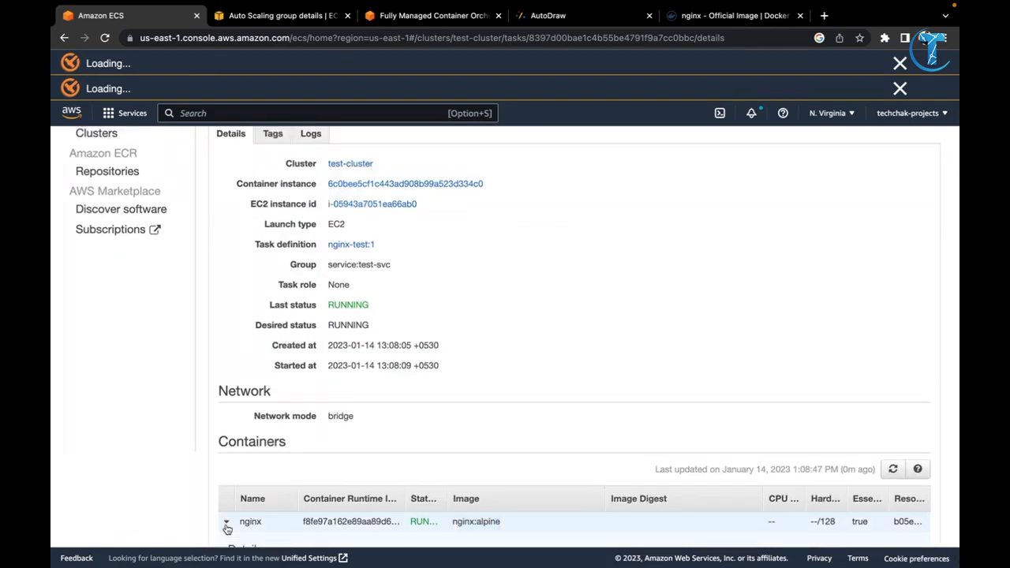
Expand the nginx container's details and check the host and container ports in its network bindings
left_click(226, 521)
scroll(290, 468, "down", 10)
scroll(315, 403, "up", 3)
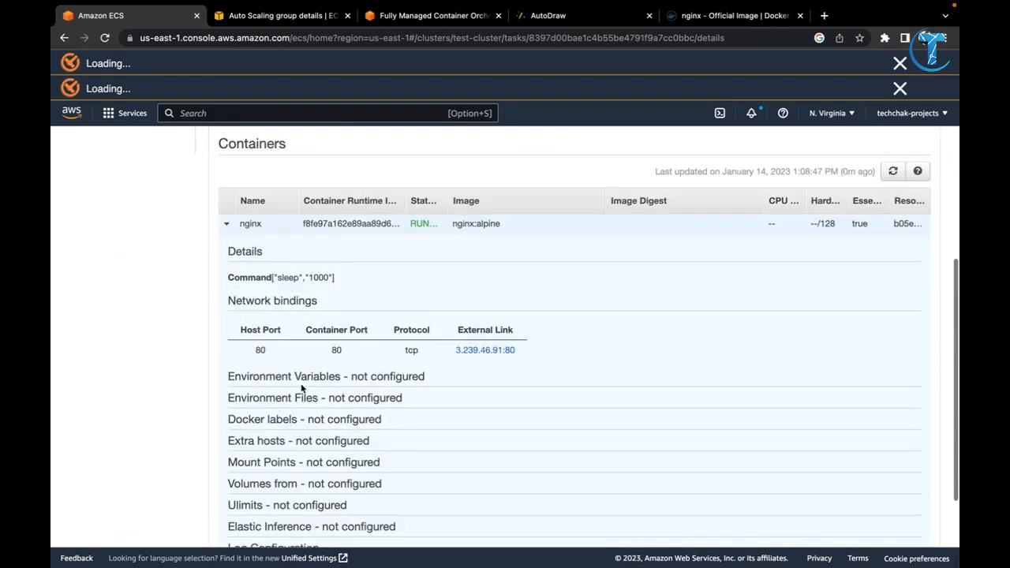
double_click(259, 350)
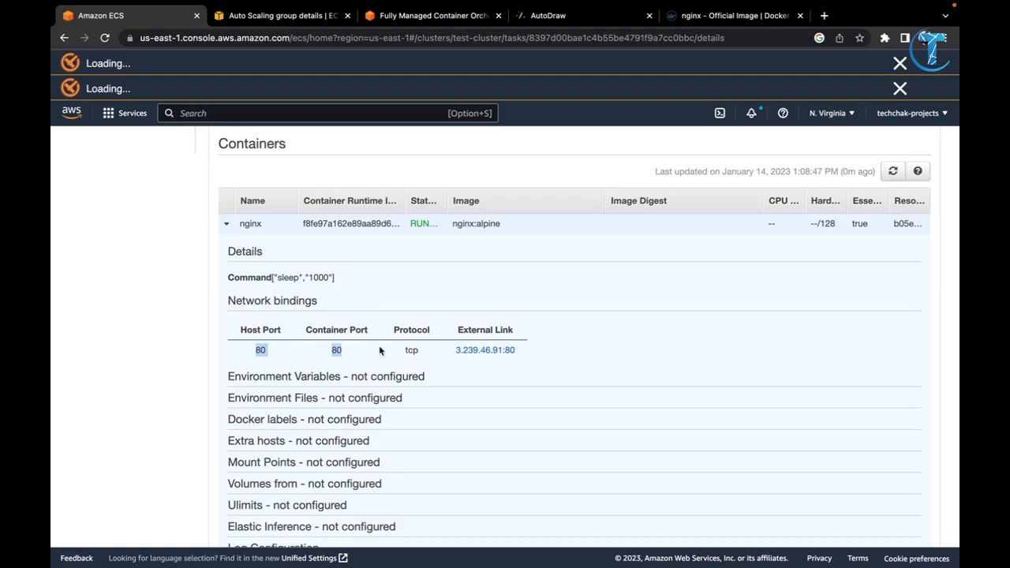
Try the nginx container's external link in the browser, then return to the task and review its remaining container settings
left_click(476, 350)
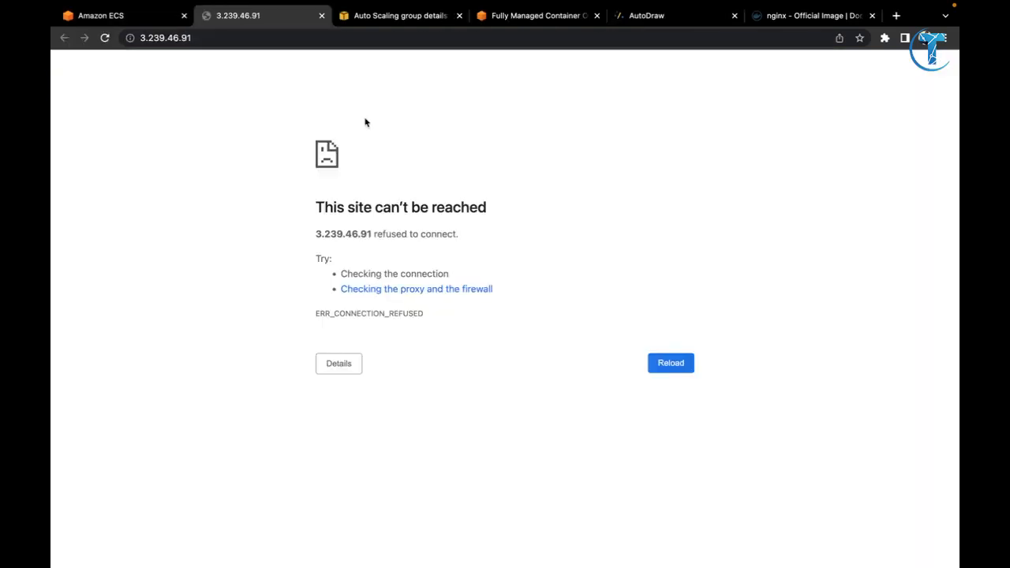
left_click(118, 16)
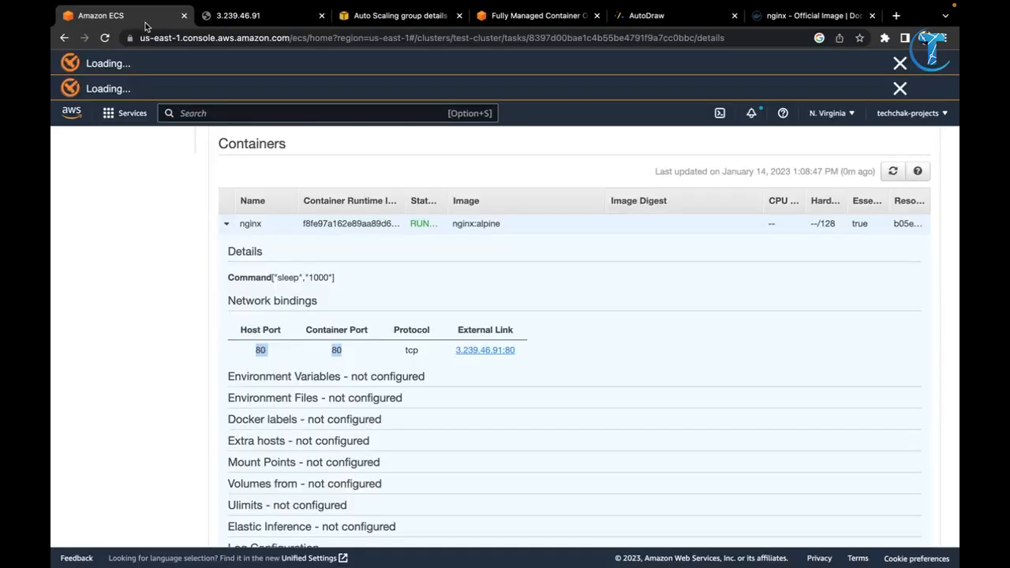
scroll(321, 268, "down", 4)
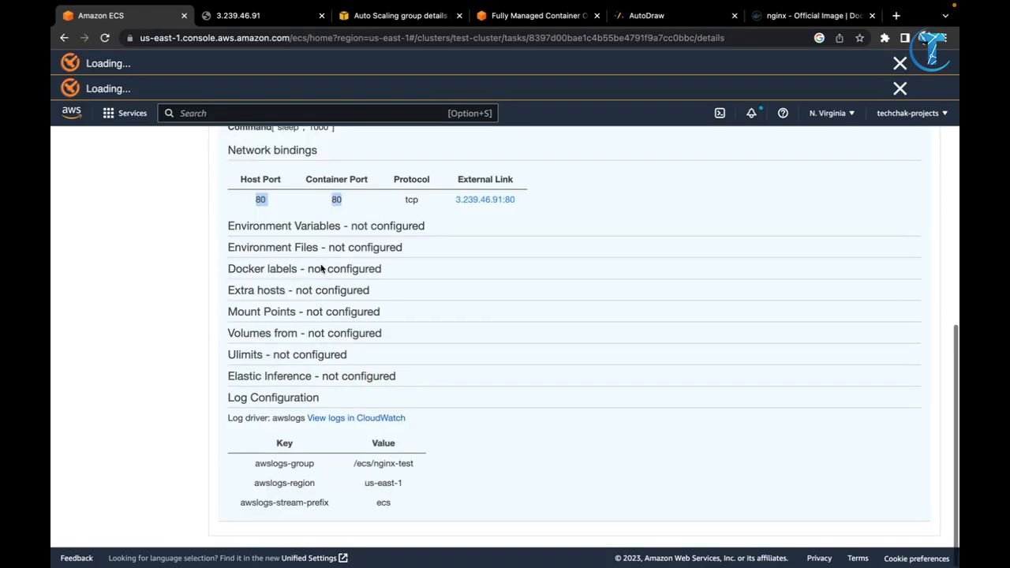
scroll(321, 268, "up", 15)
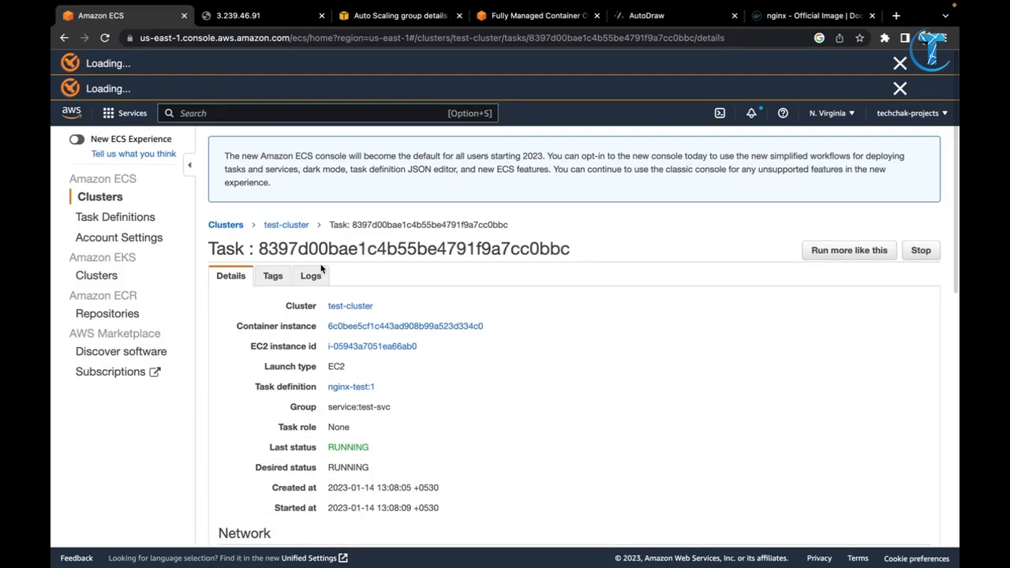
Return to test-cluster and check which container instances its tasks are running on
left_click(297, 224)
scroll(356, 331, "down", 5)
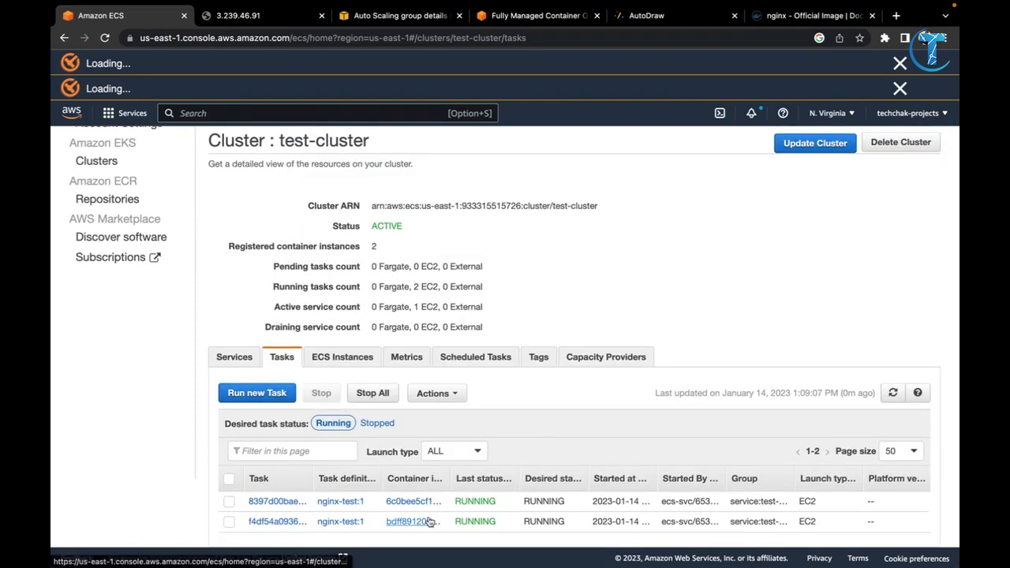
scroll(425, 238, "up", 3)
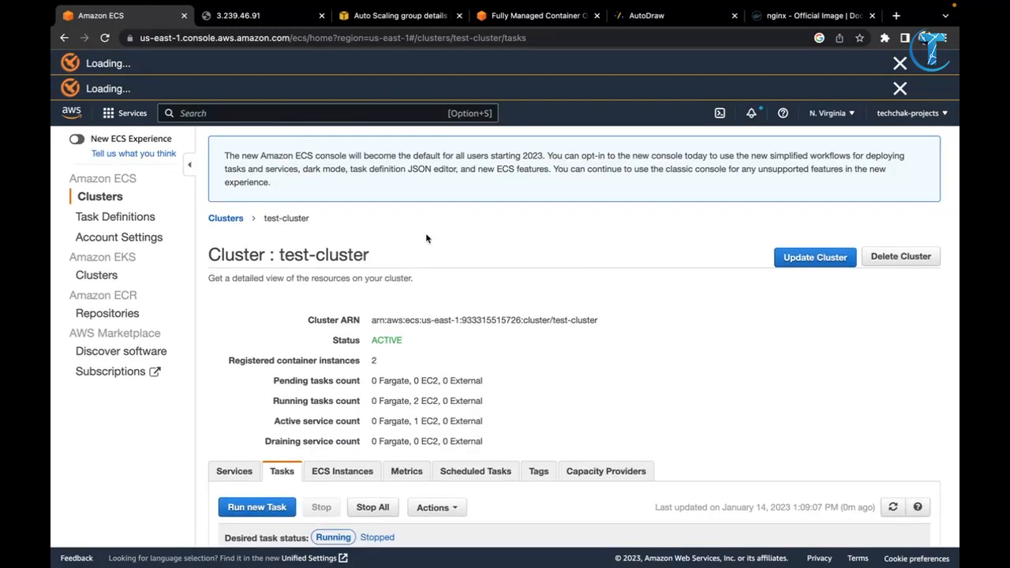
mouse_move(573, 567)
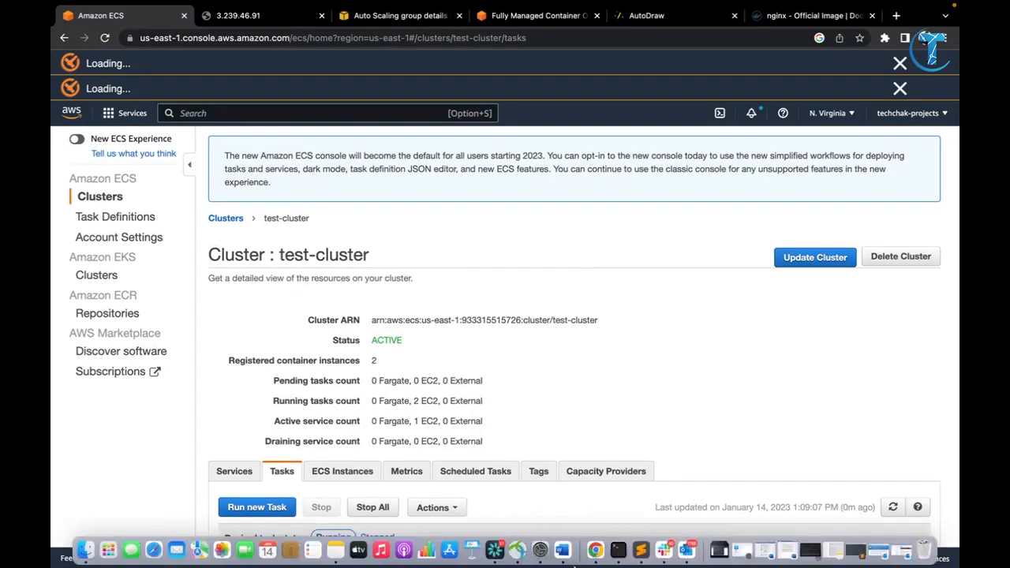
left_click(497, 553)
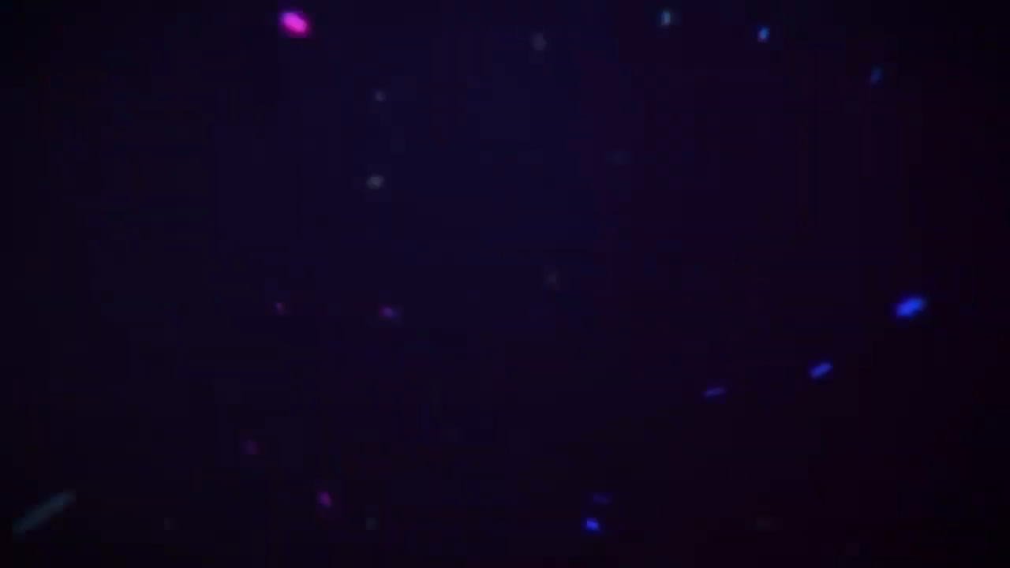